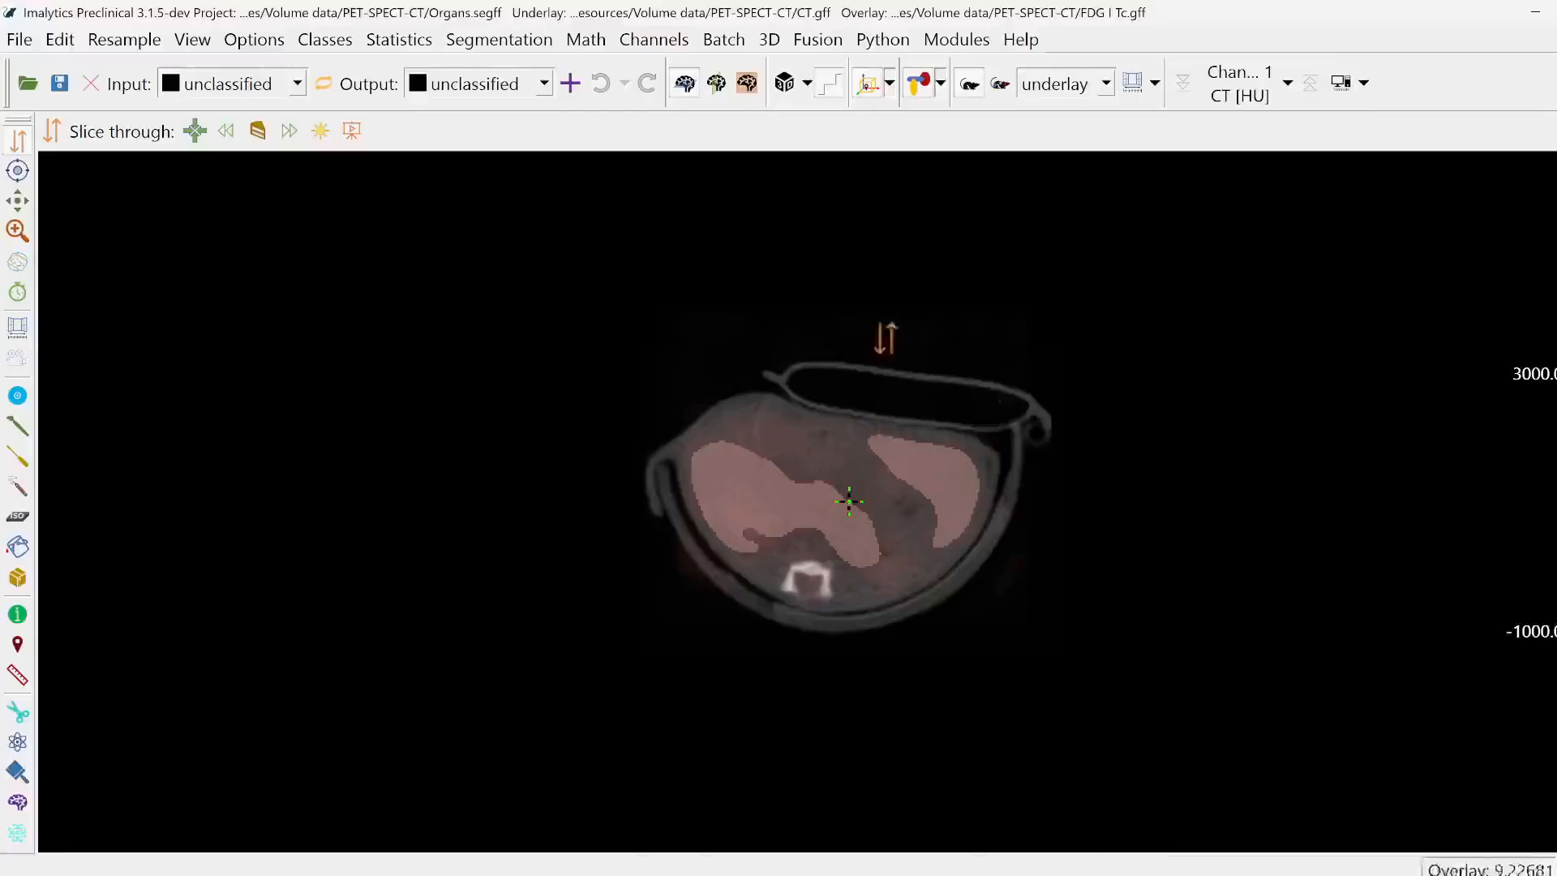
Show the 3D rendering of the organs and skeleton beside the axial and coronal slice views.
left_click(716, 83)
left_click(791, 88)
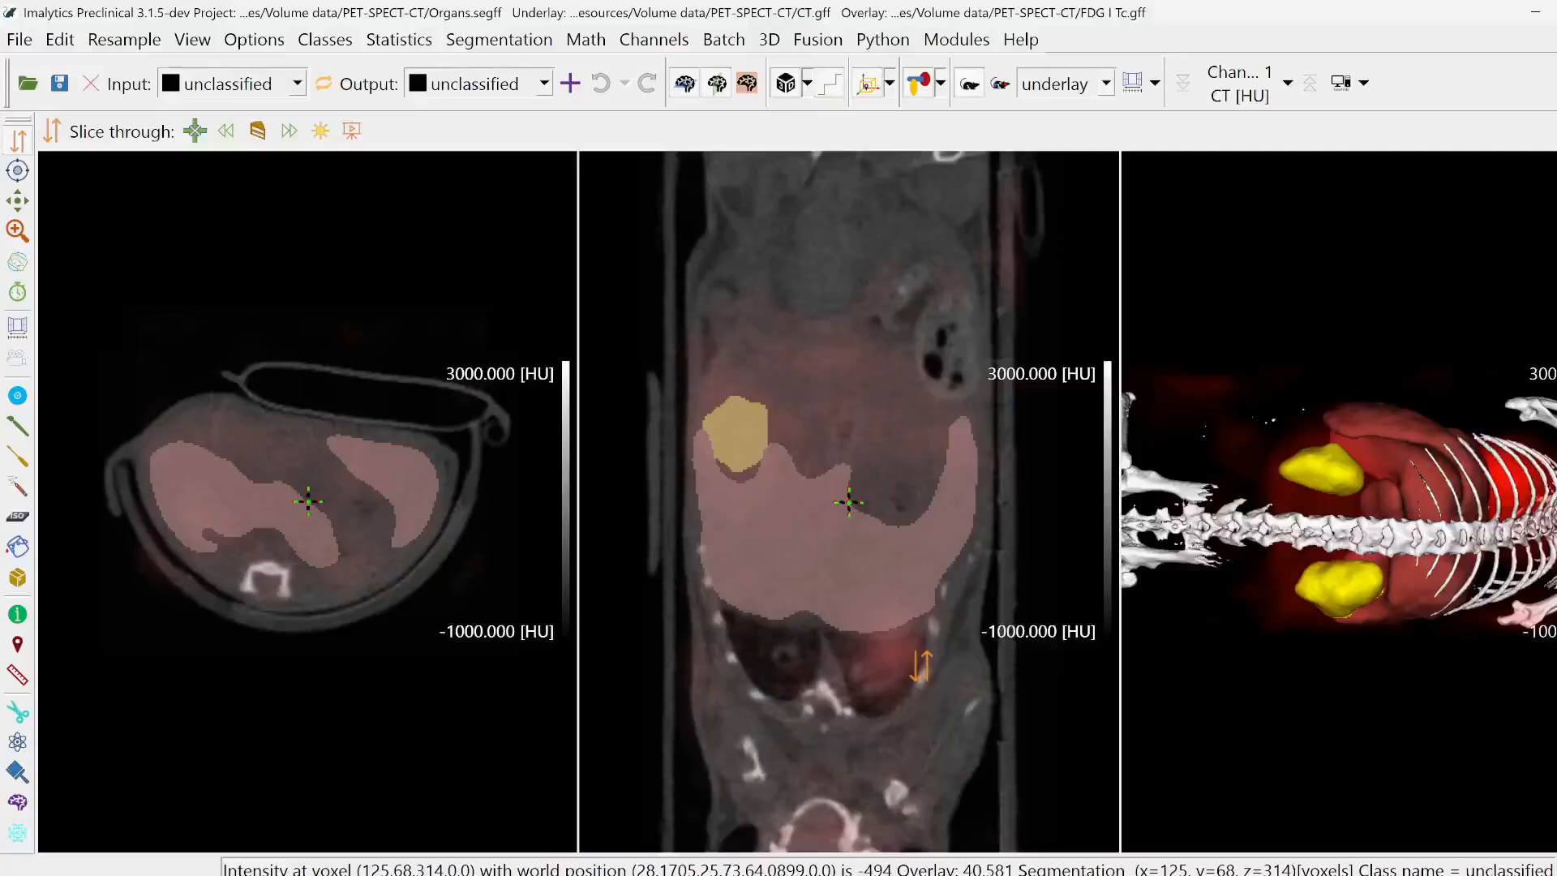
Review the list of mouse mode shortcuts in the help and close it.
left_click(1033, 48)
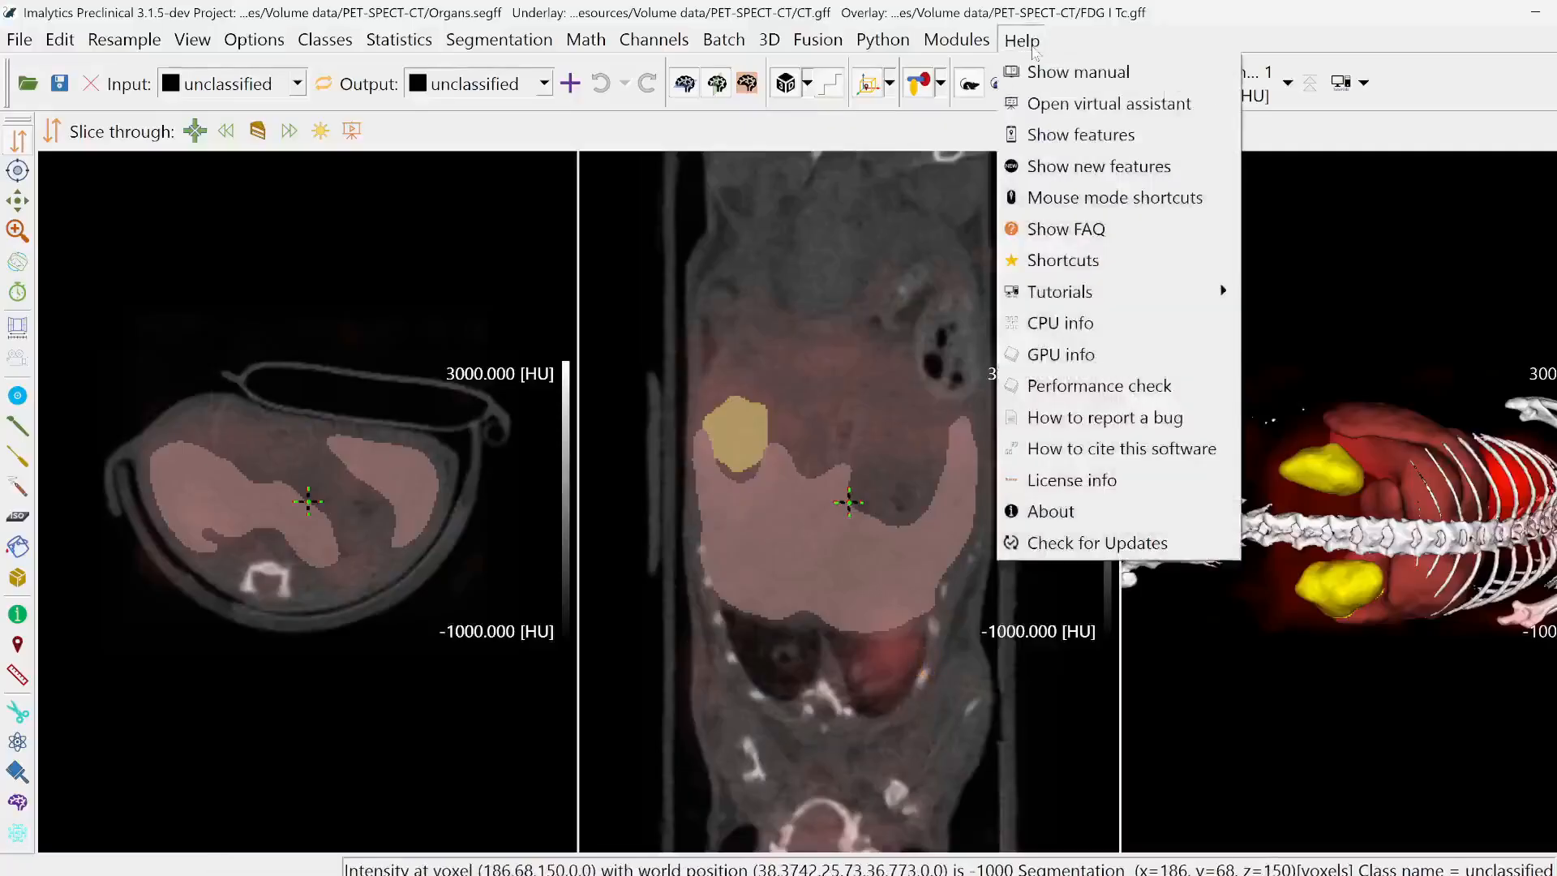
left_click(1072, 195)
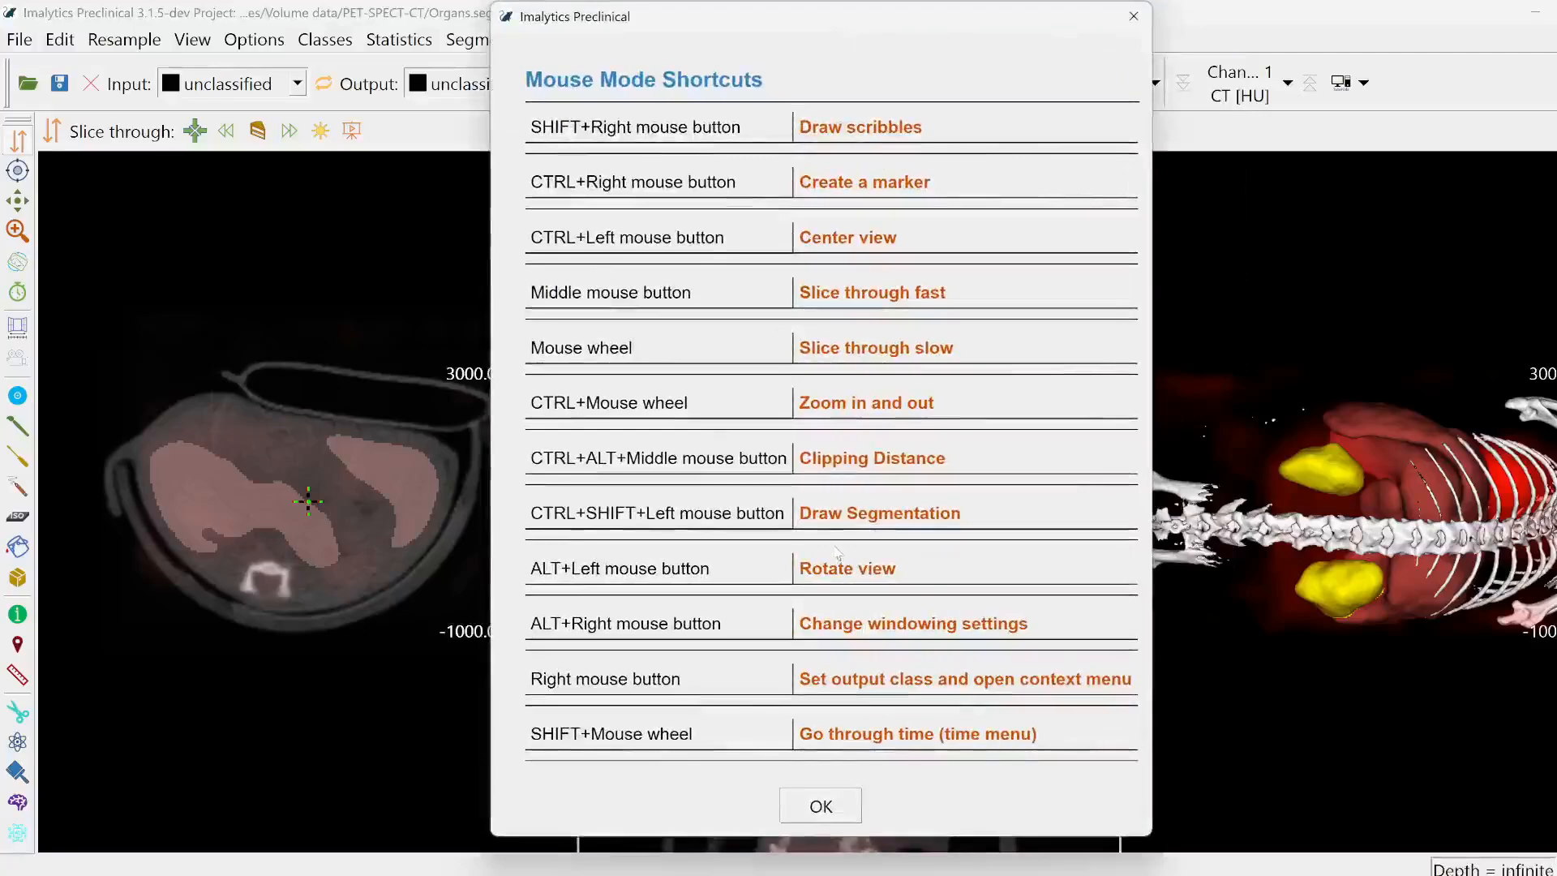
left_click(821, 805)
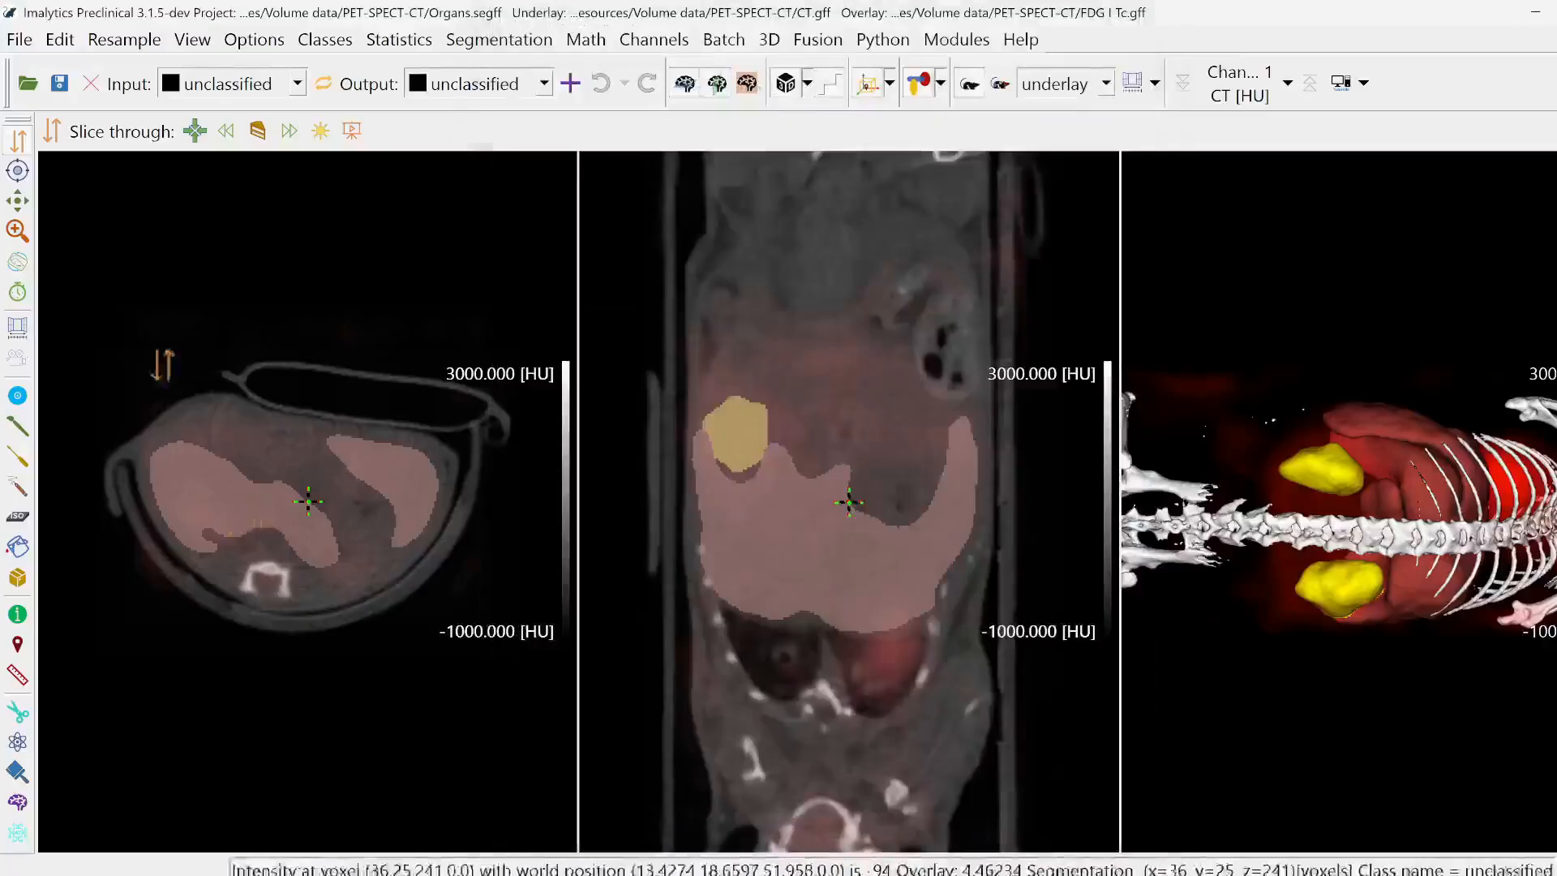
Return to Slice through mode and draw a curved scribble around the tissue above the kidney and liver in the coronal view.
left_click(17, 426)
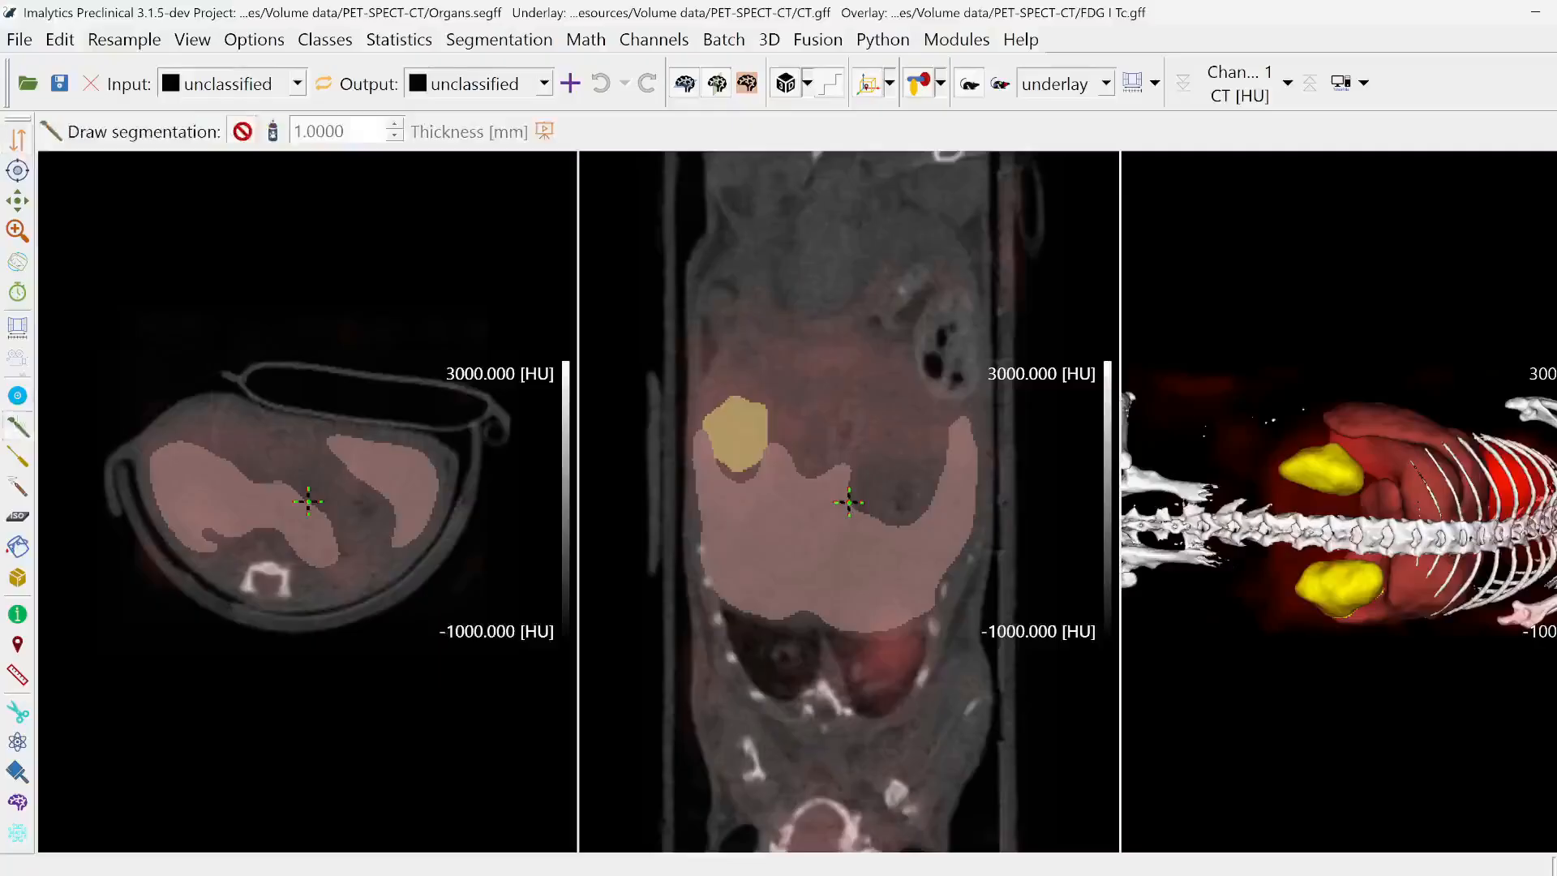
left_click(17, 265)
left_click(17, 139)
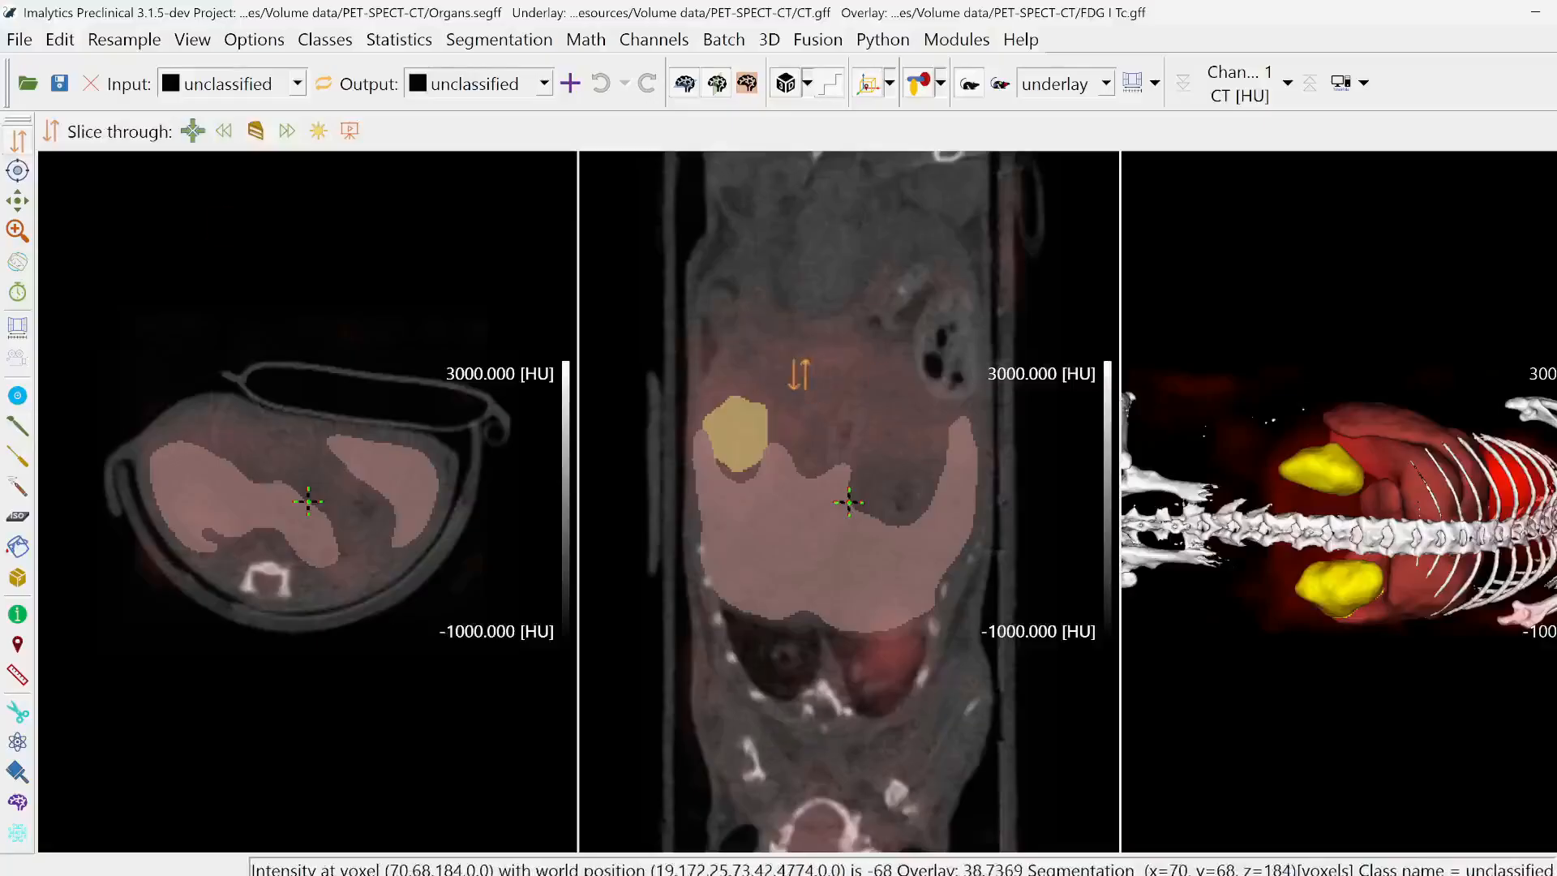
mouse_move(762, 305)
right_mouse_down("shift")
mouse_move(869, 357)
mouse_move(859, 435)
mouse_move(713, 372)
right_mouse_up("shift")
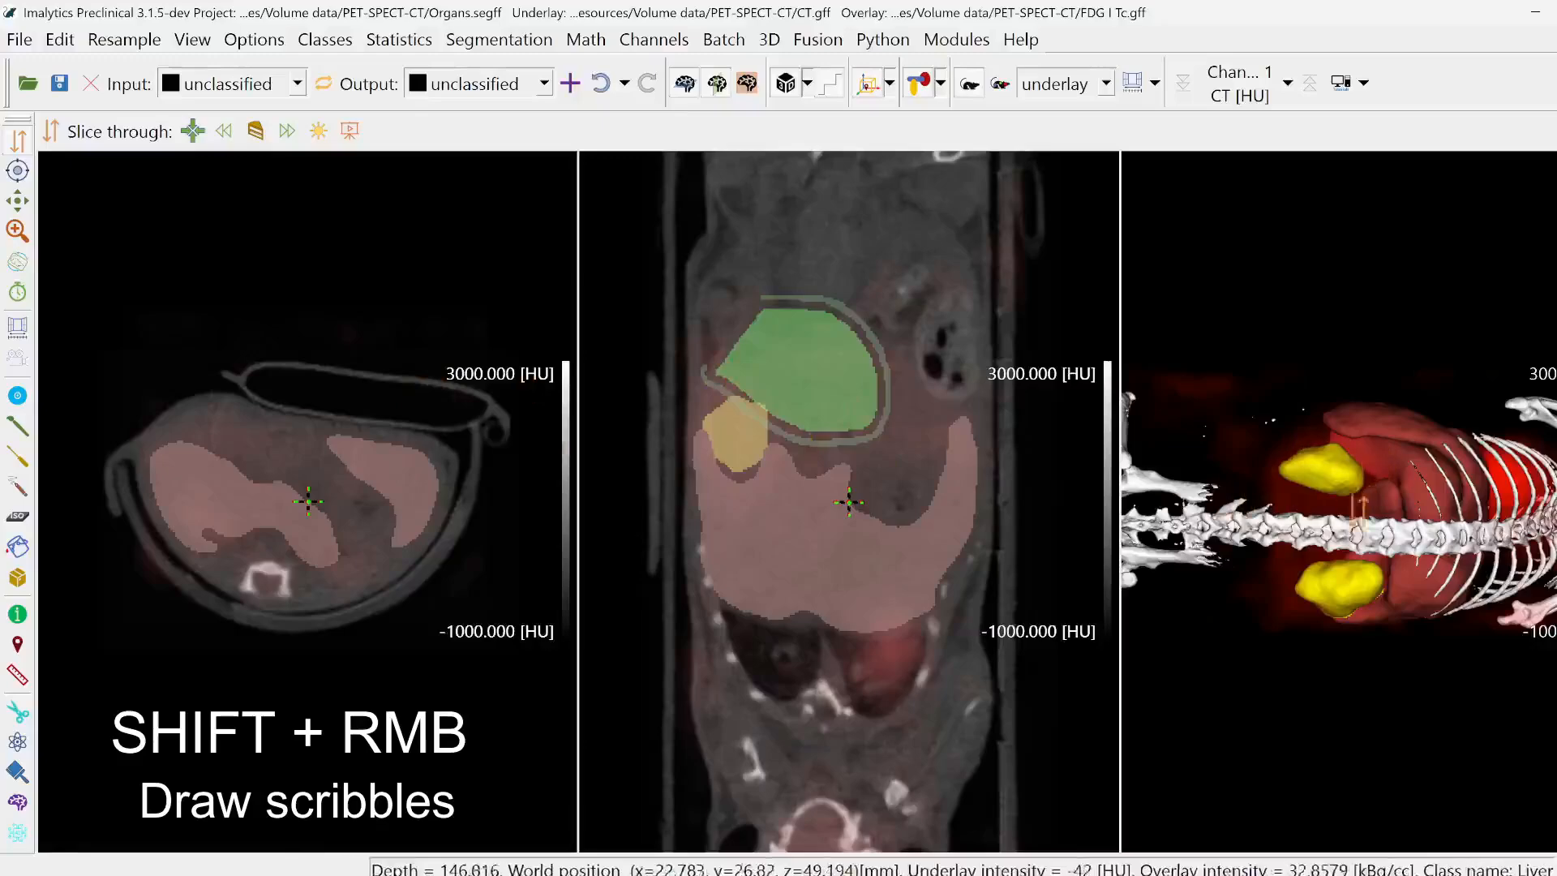
Bring the spine into the slice views and place three markers with default names on and beside it in the middle view.
left_click(1208, 523)
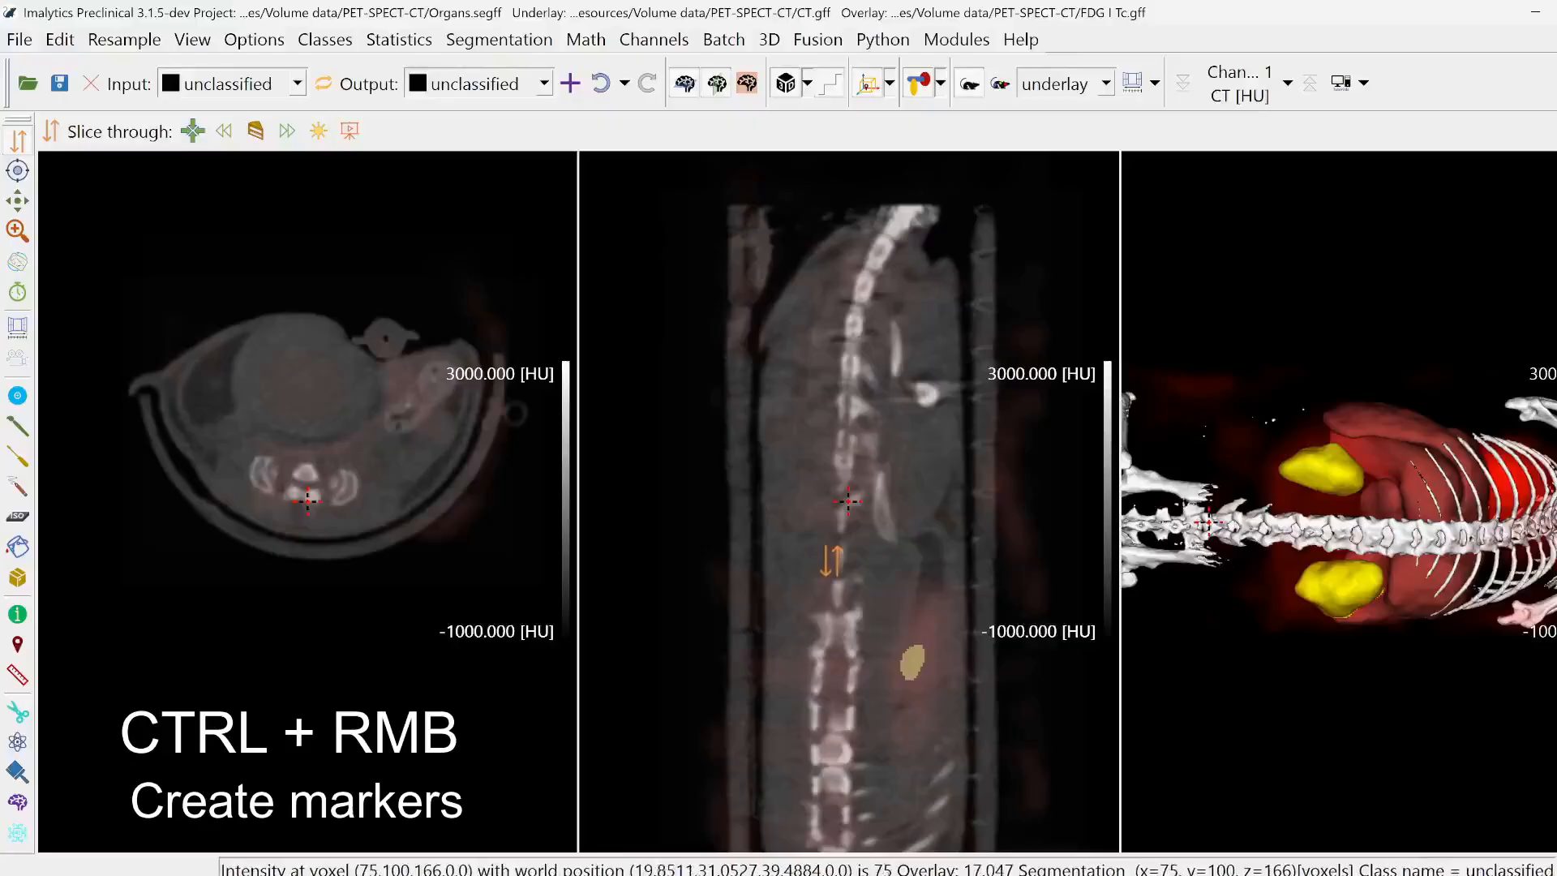
right_click(819, 519, "ctrl")
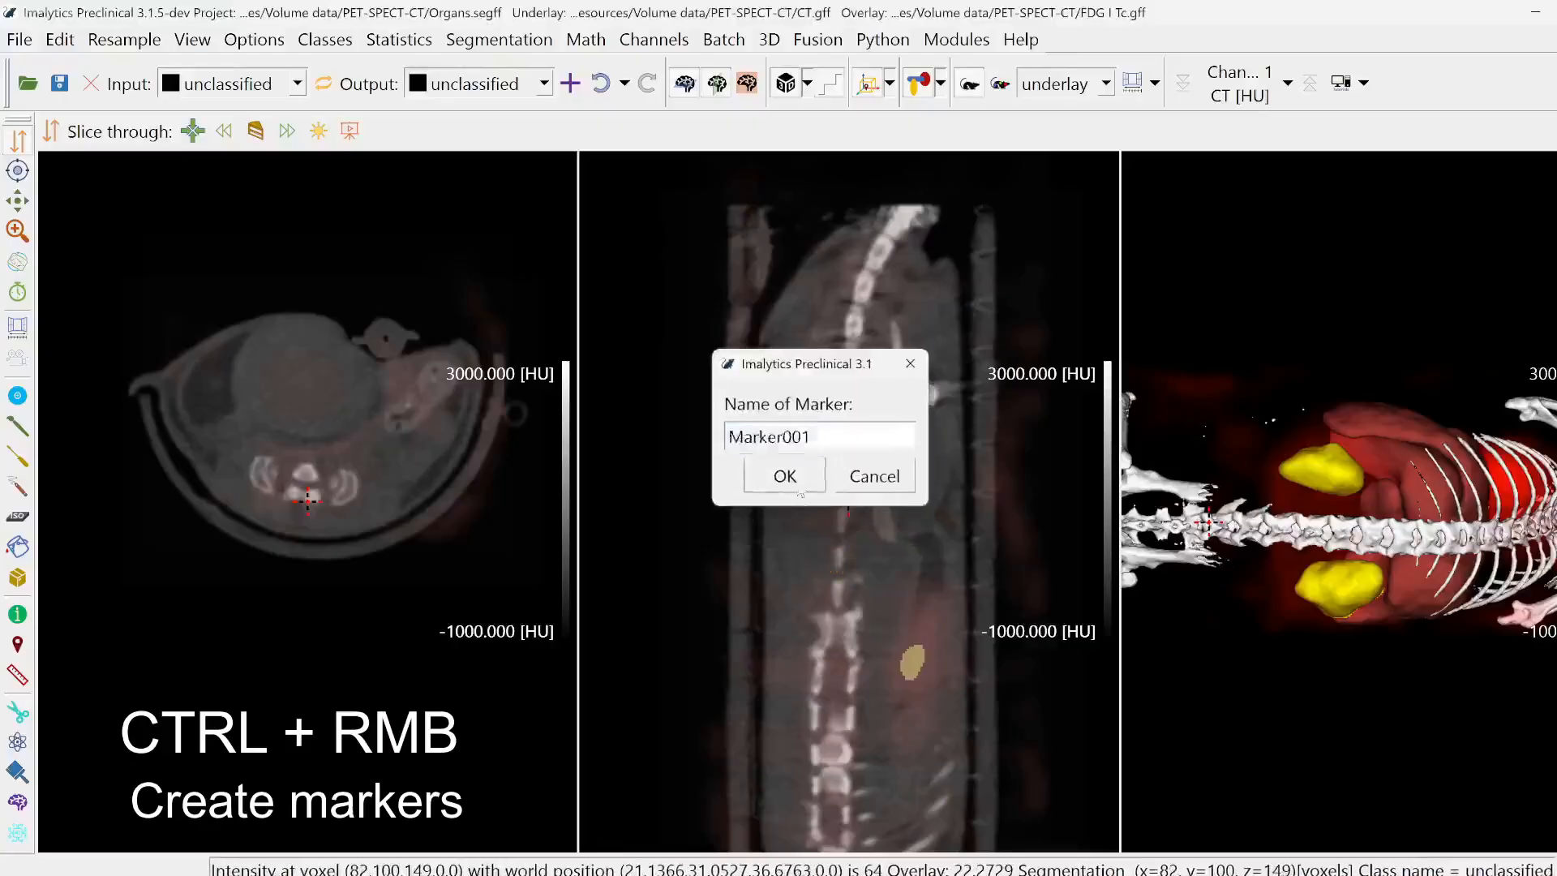
key("Return")
right_click(781, 598, "ctrl")
key("Return")
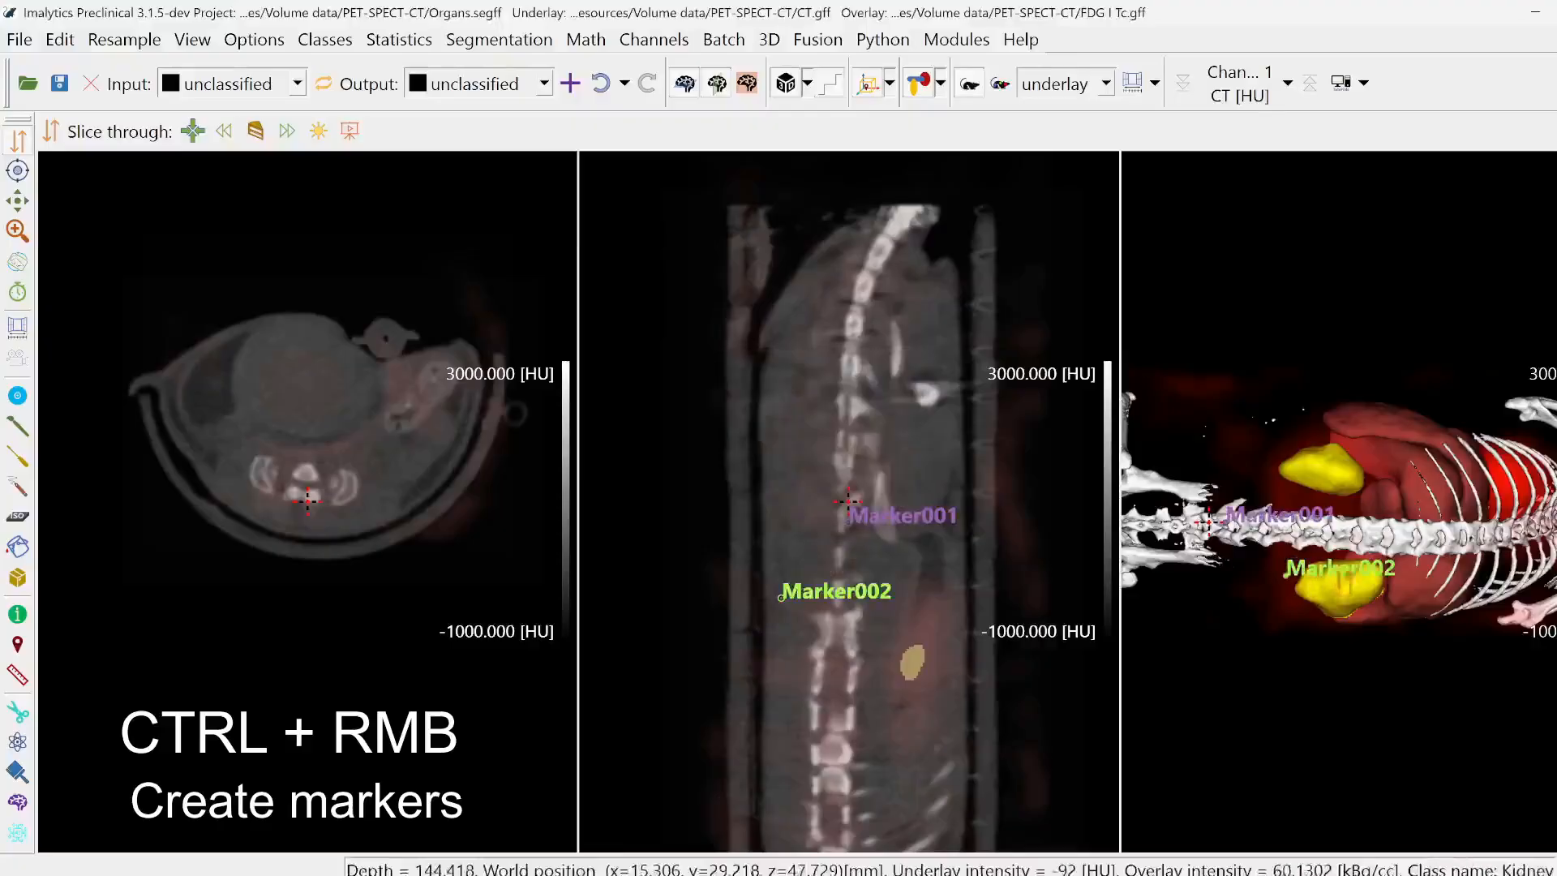
right_click(998, 567, "ctrl")
left_click(784, 484)
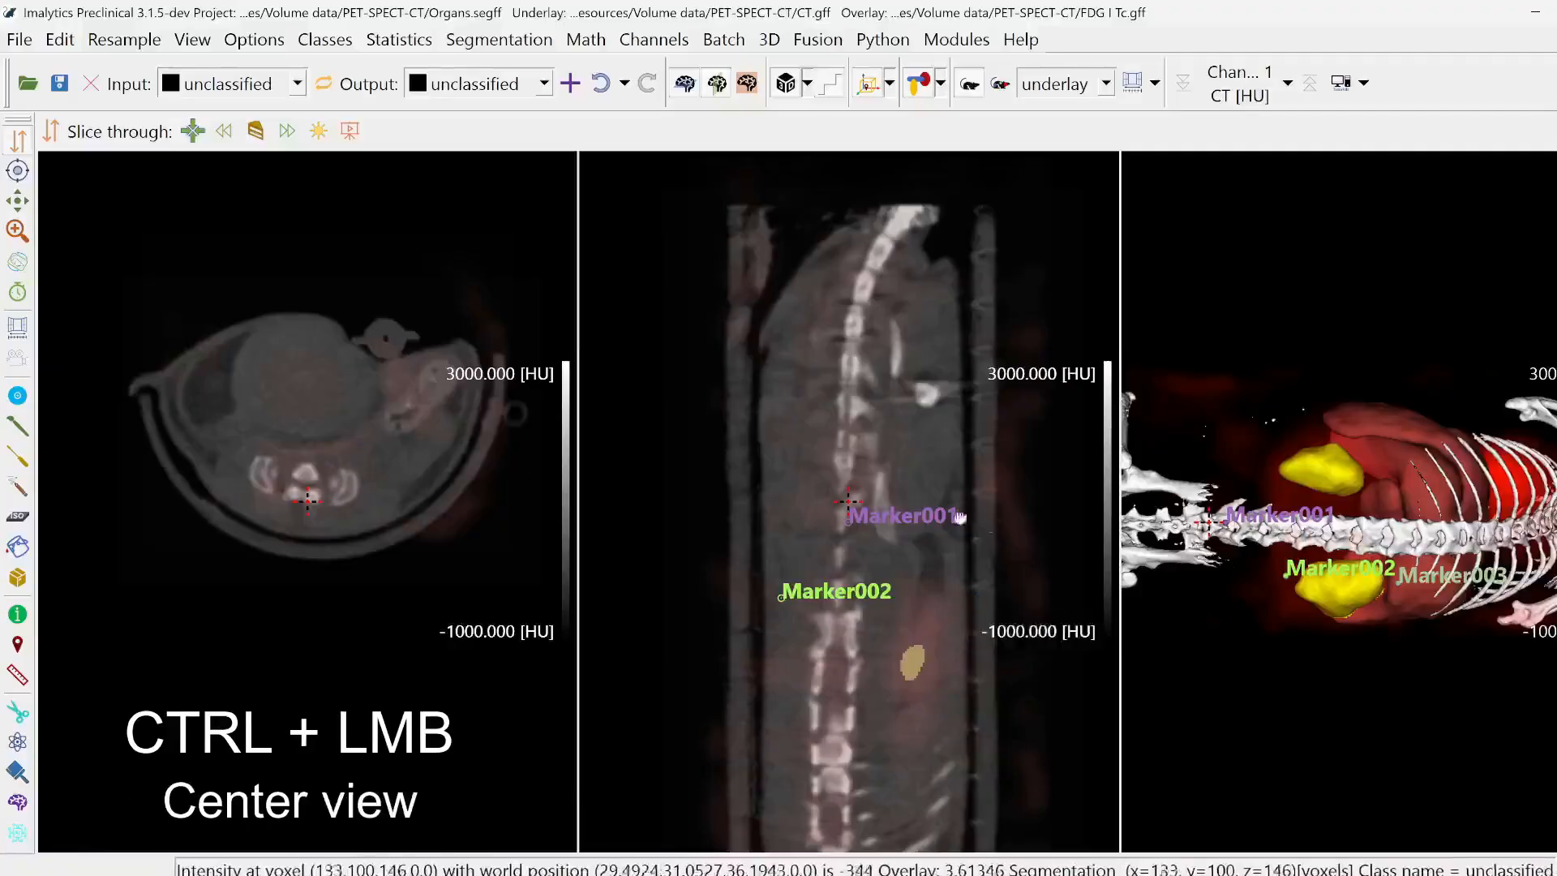
Centre the views on points near the spine, in the axial liver slice, and on the kidney, ribs and heart in the 3D rendering.
left_click(905, 614, "ctrl")
left_click(806, 616, "ctrl")
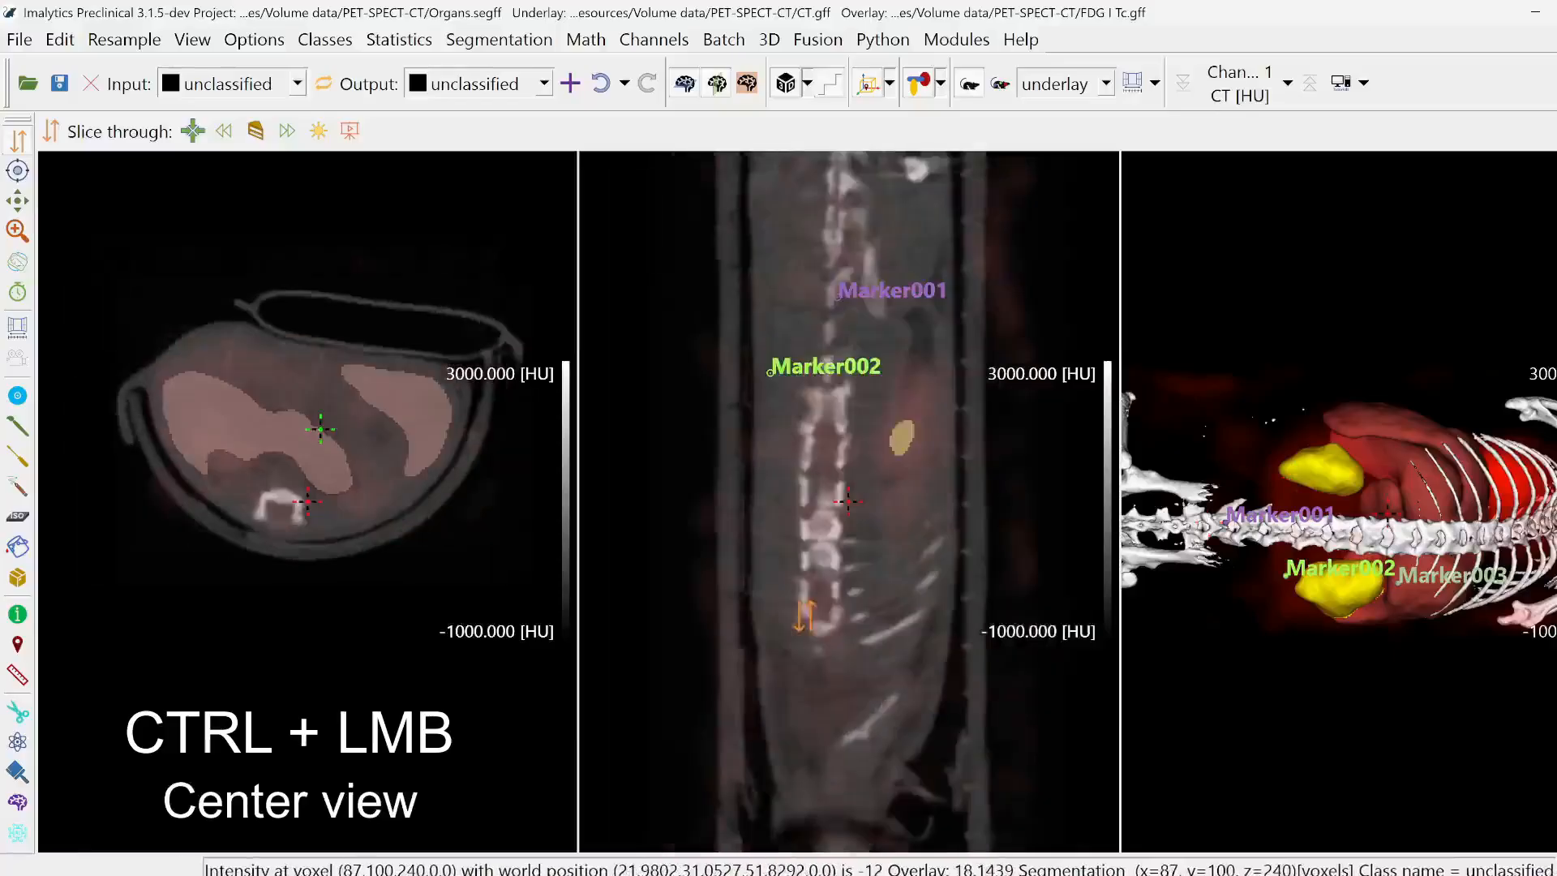
left_click(346, 414, "ctrl")
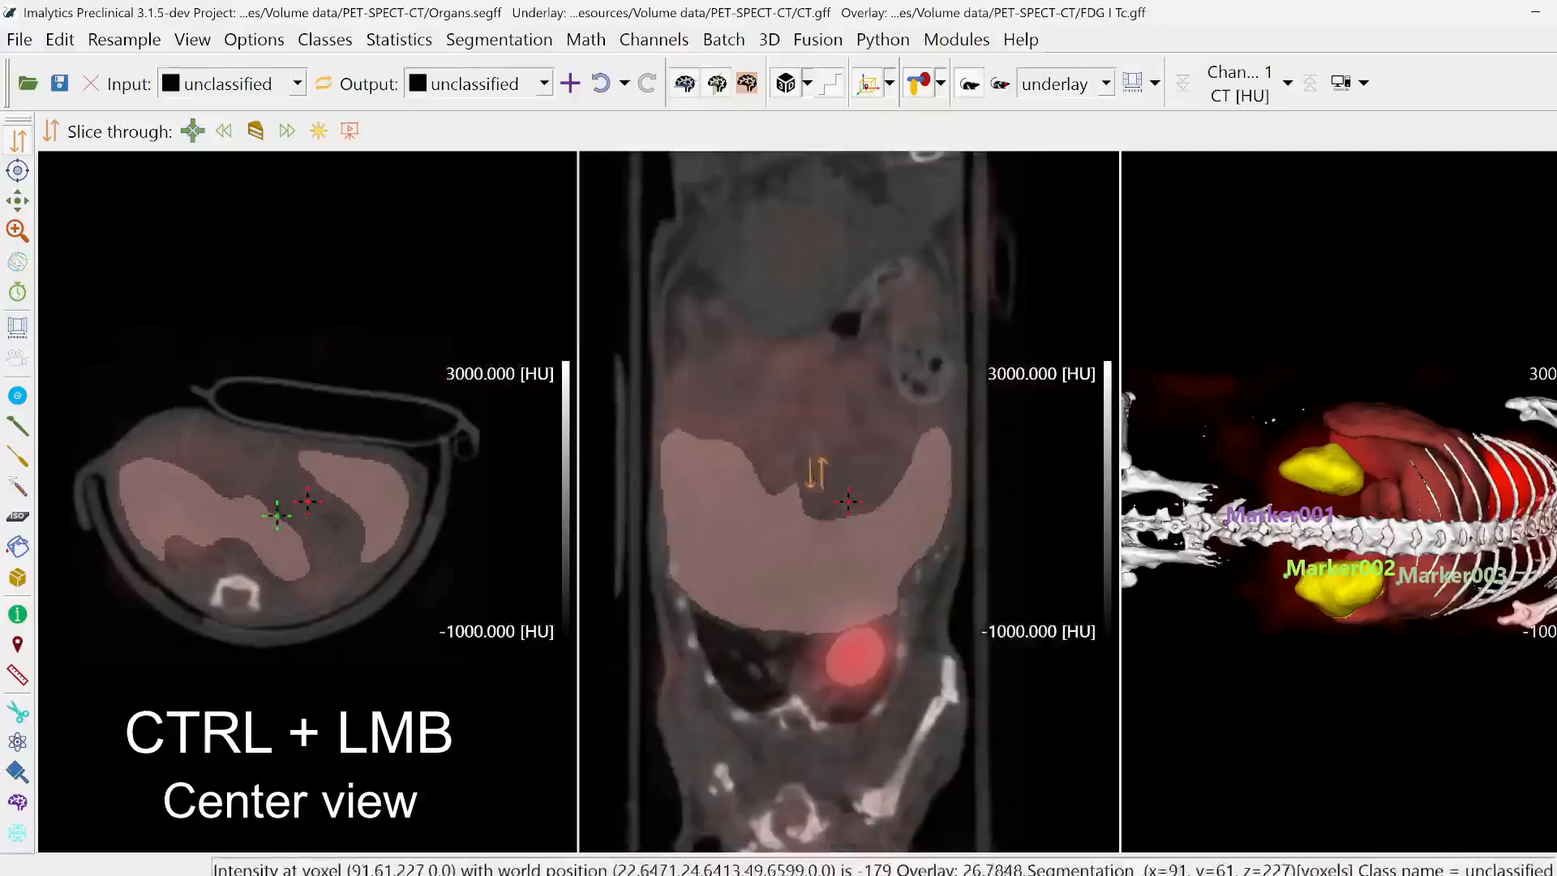
left_click(1330, 483, "ctrl")
left_click(1447, 505, "ctrl")
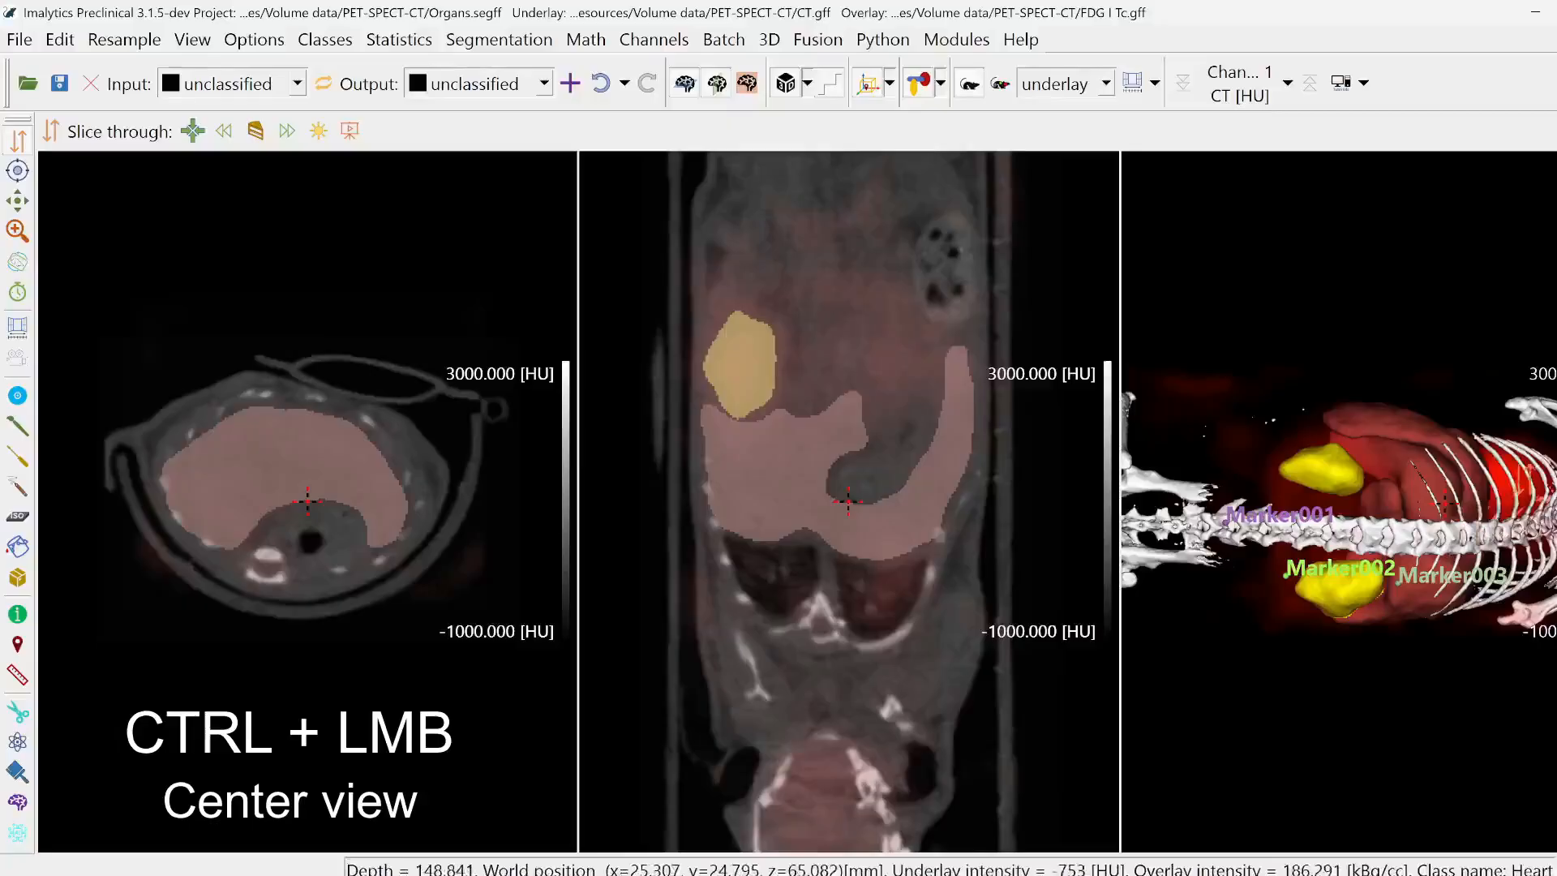
left_click(1523, 479, "ctrl")
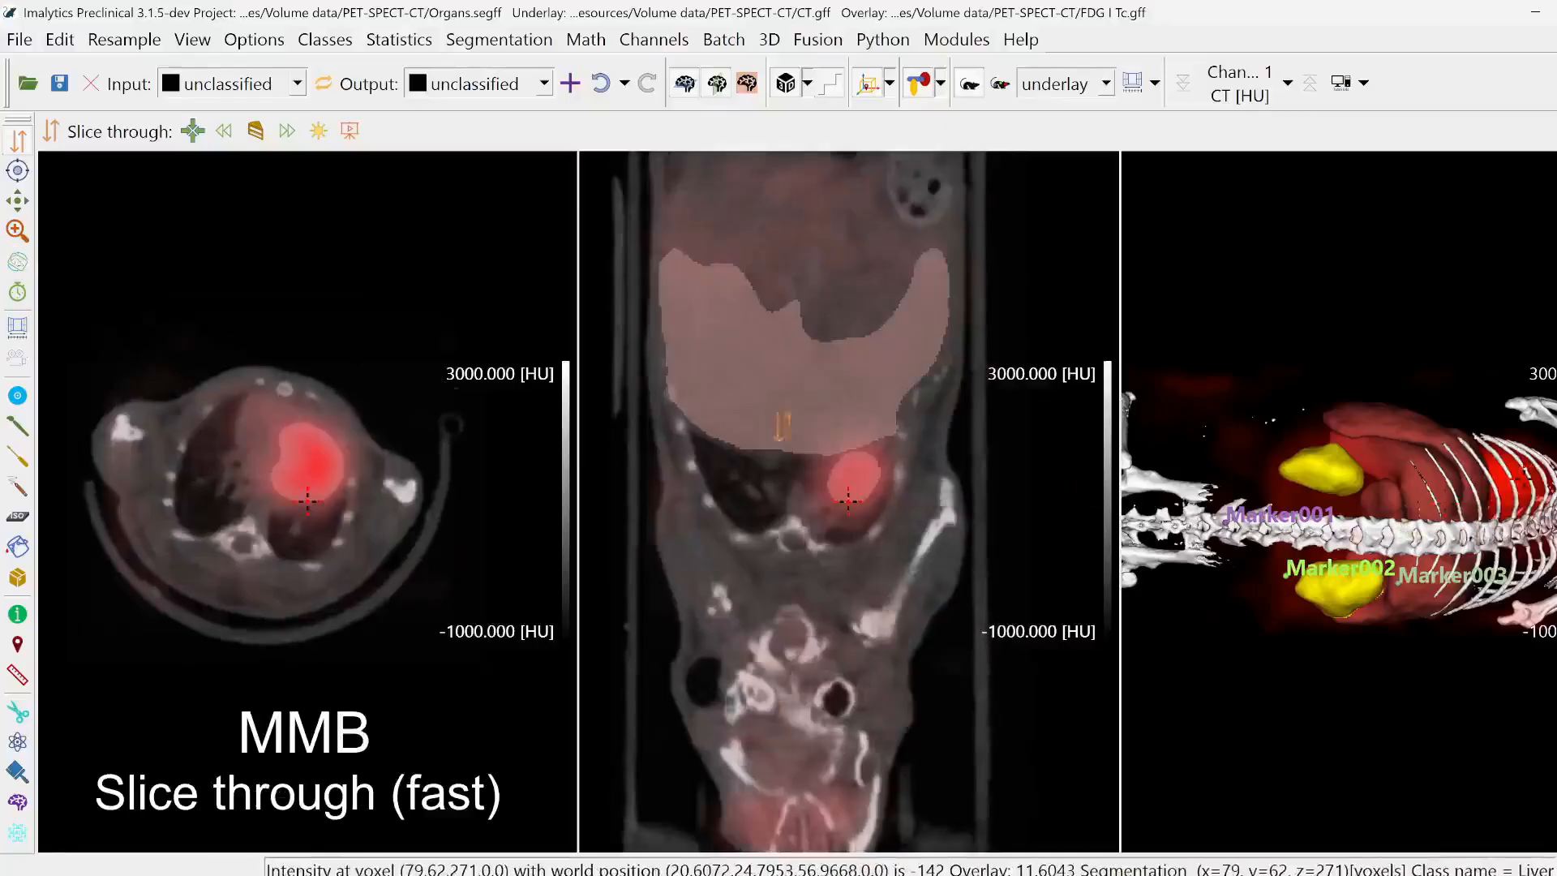
Slice through the coronal view across the liver and heart, first with fast slicing and then with slow slicing.
middle_click_drag(782, 426, 712, 559)
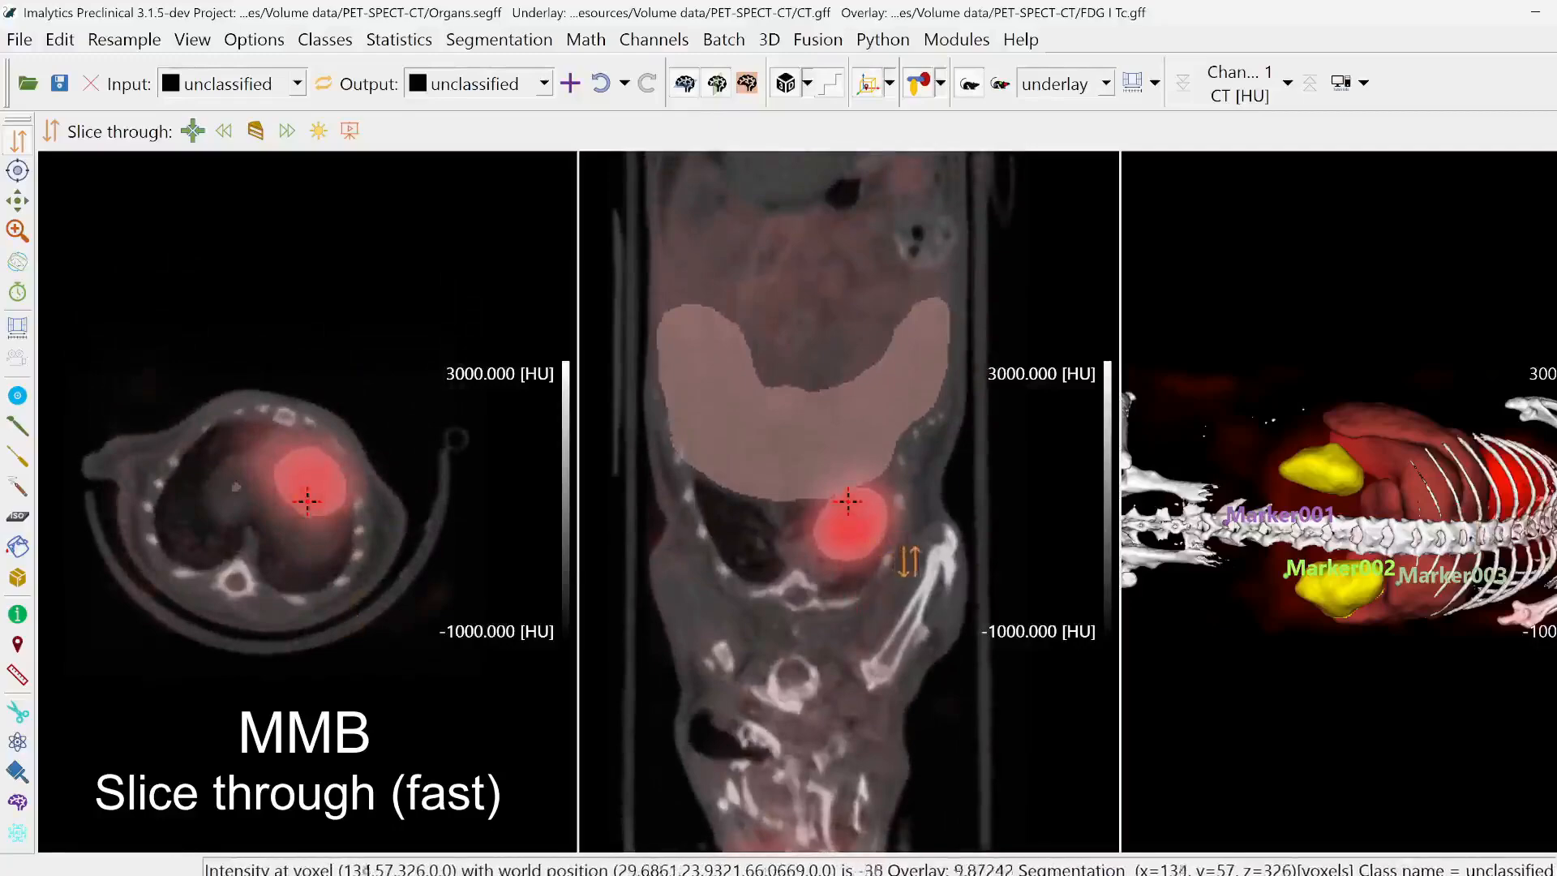
scroll(837, 504, "up", 10, "alt")
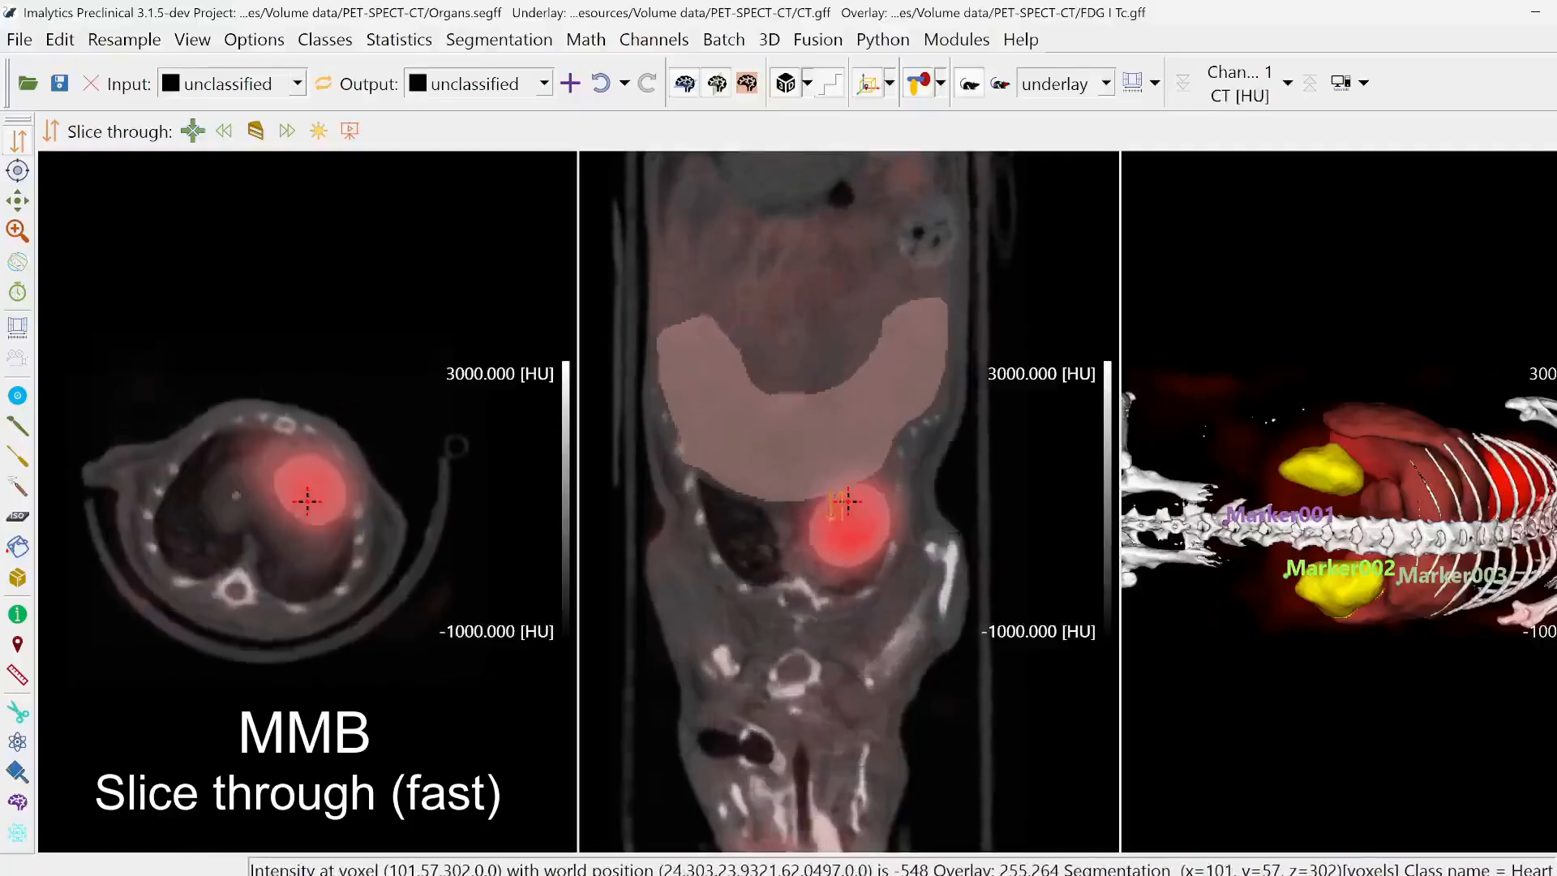
scroll(837, 505, "up", 10, "alt")
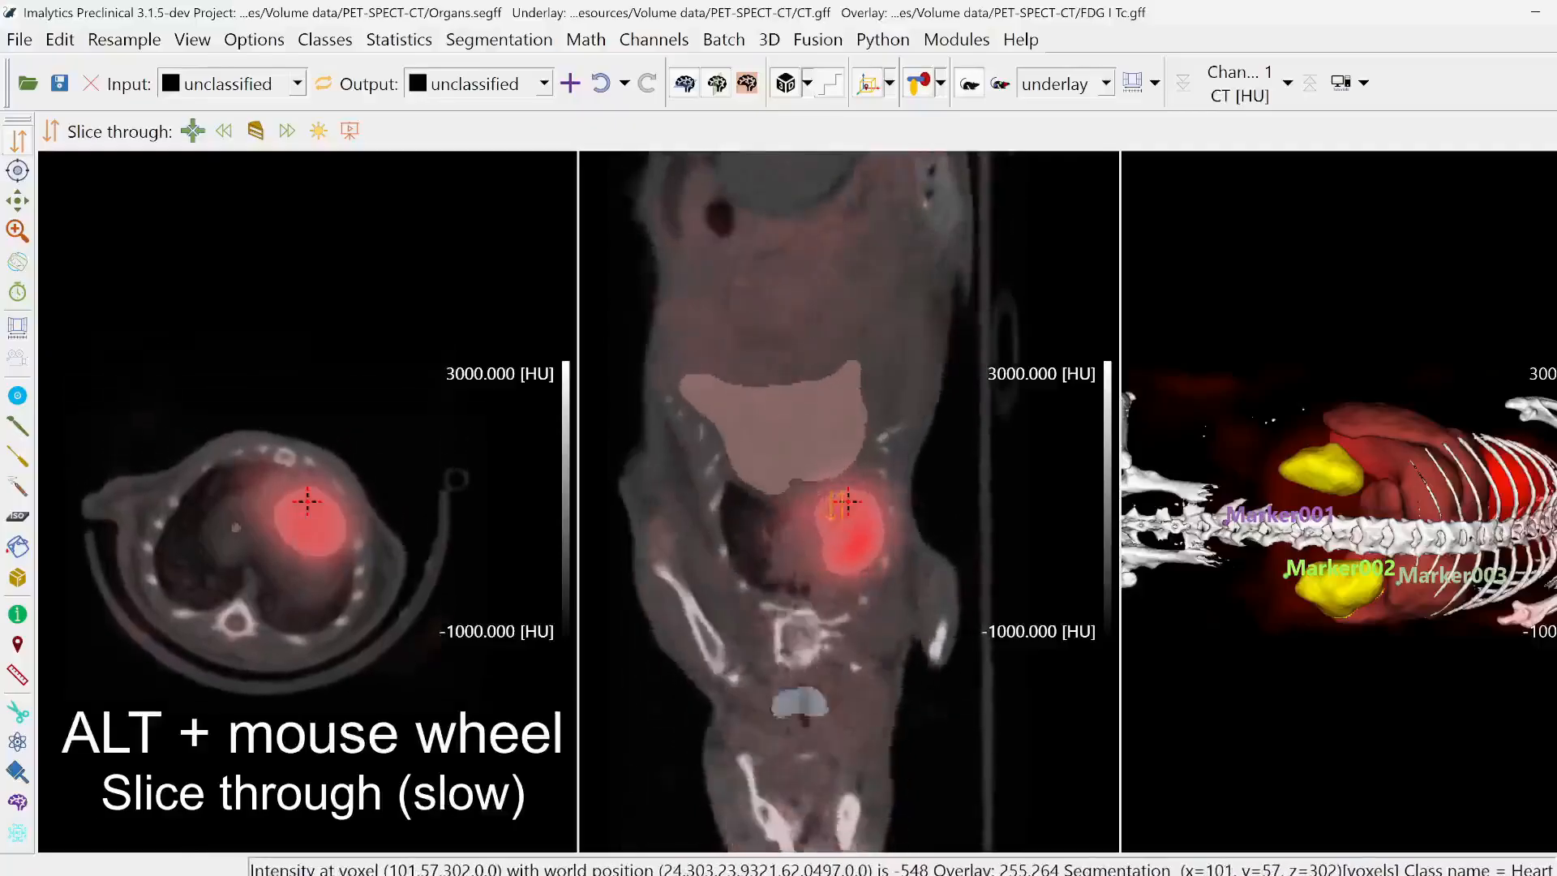
scroll(800, 492, "up", 3, "alt")
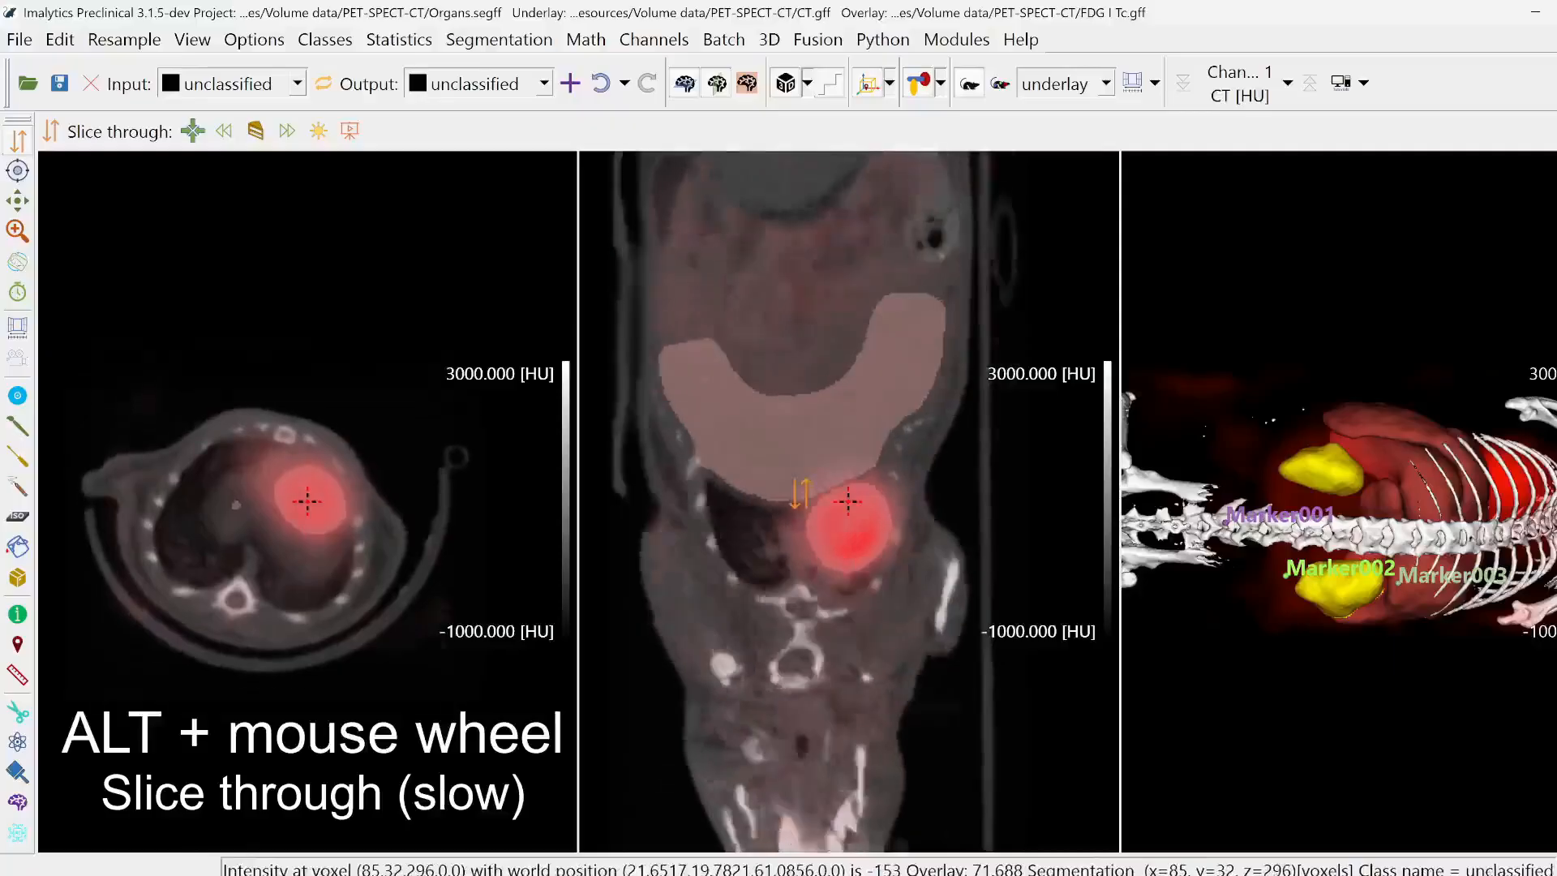
scroll(800, 493, "up", 10, "alt")
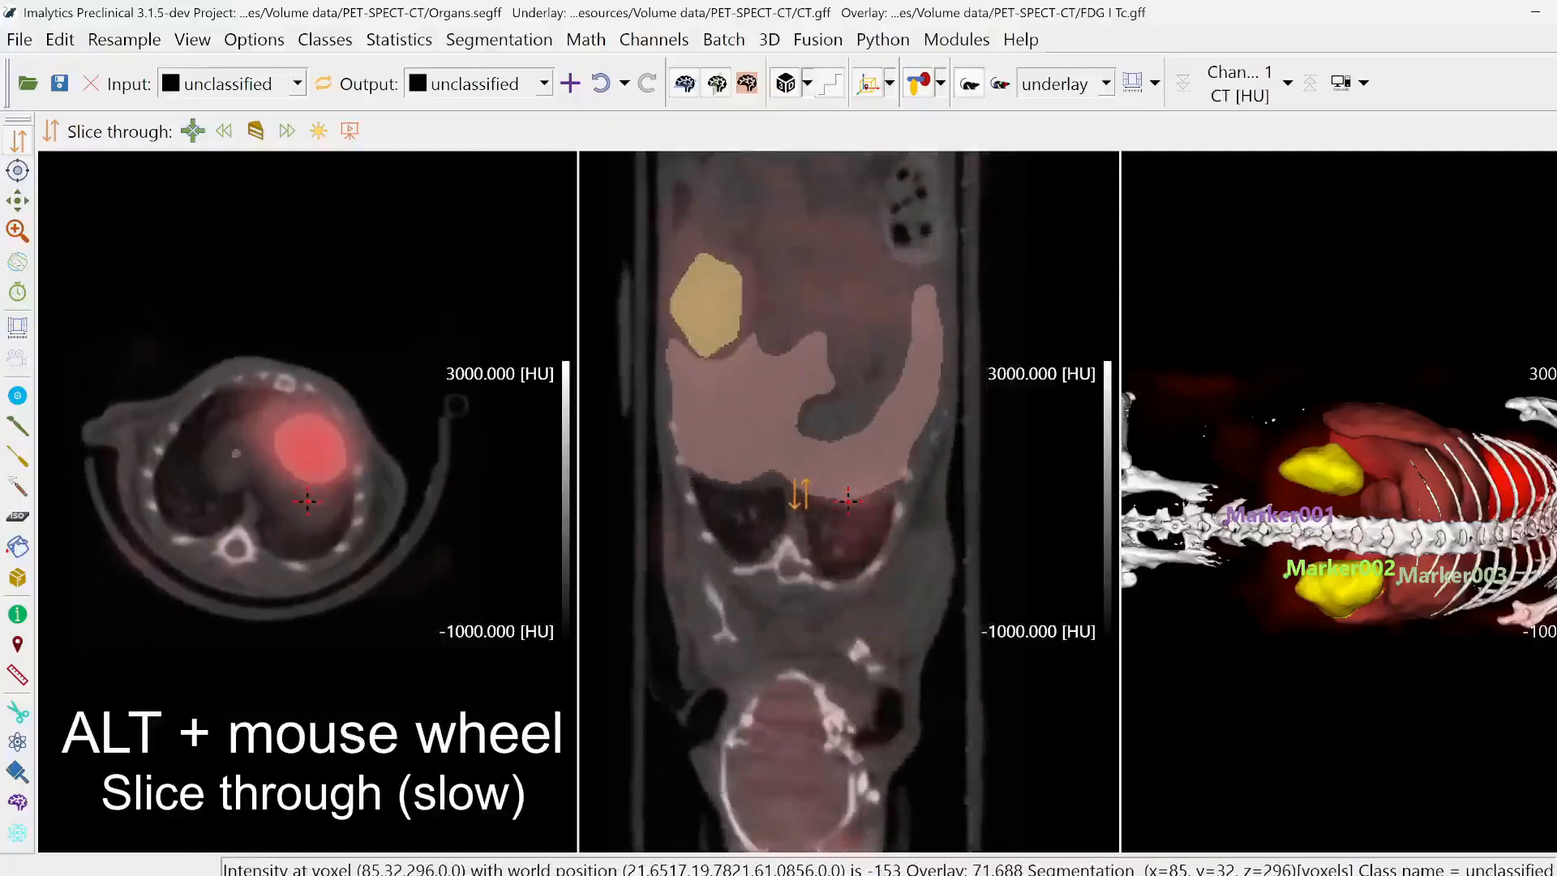
scroll(801, 492, "up", 10, "alt")
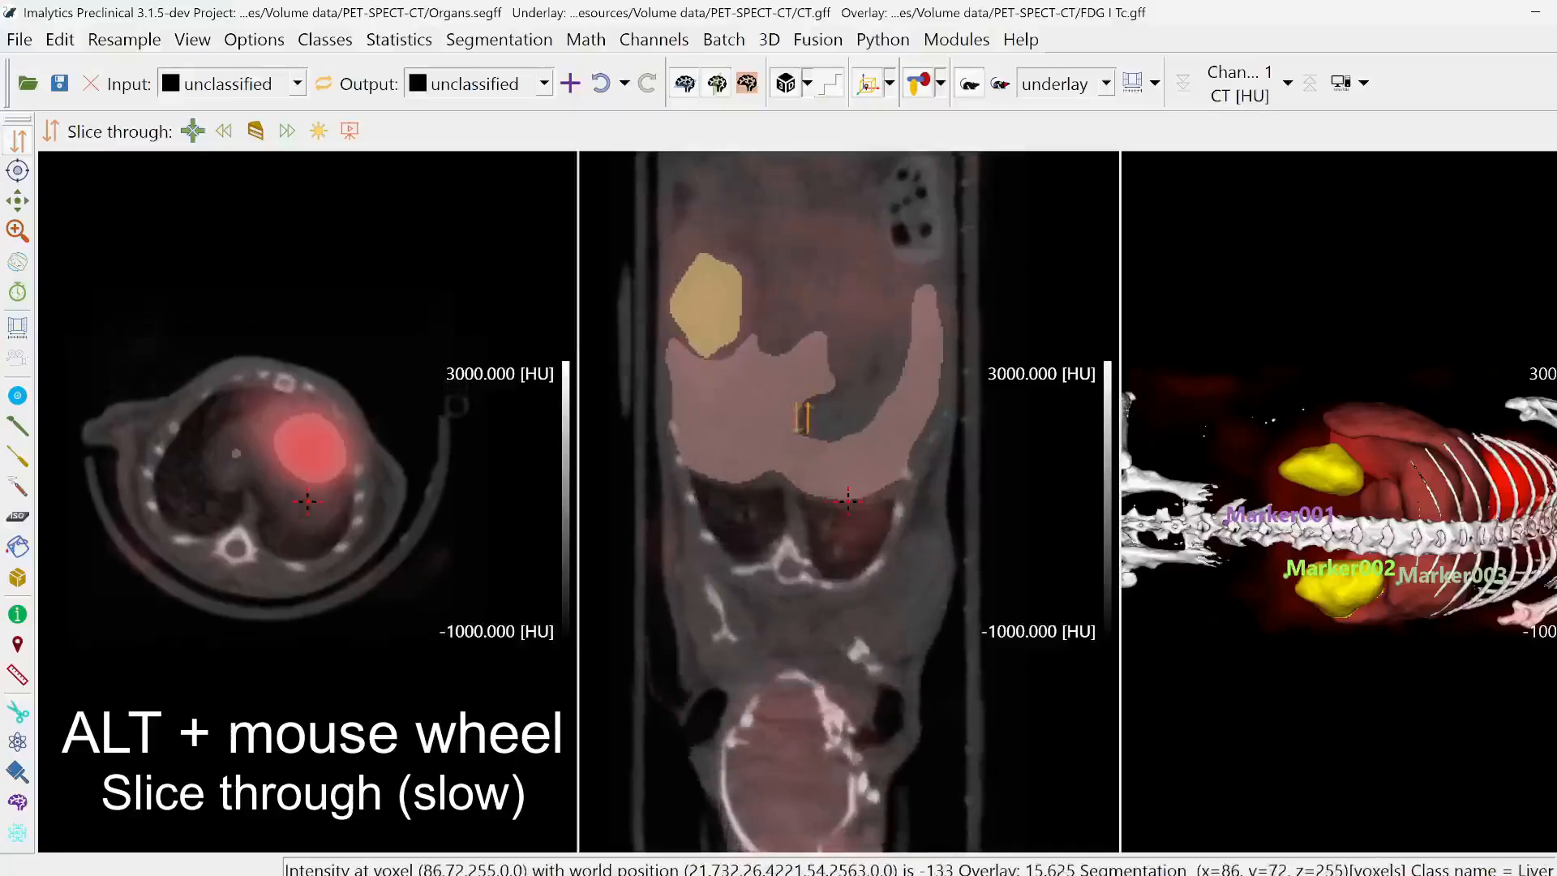
scroll(798, 497, "up", 10, "alt")
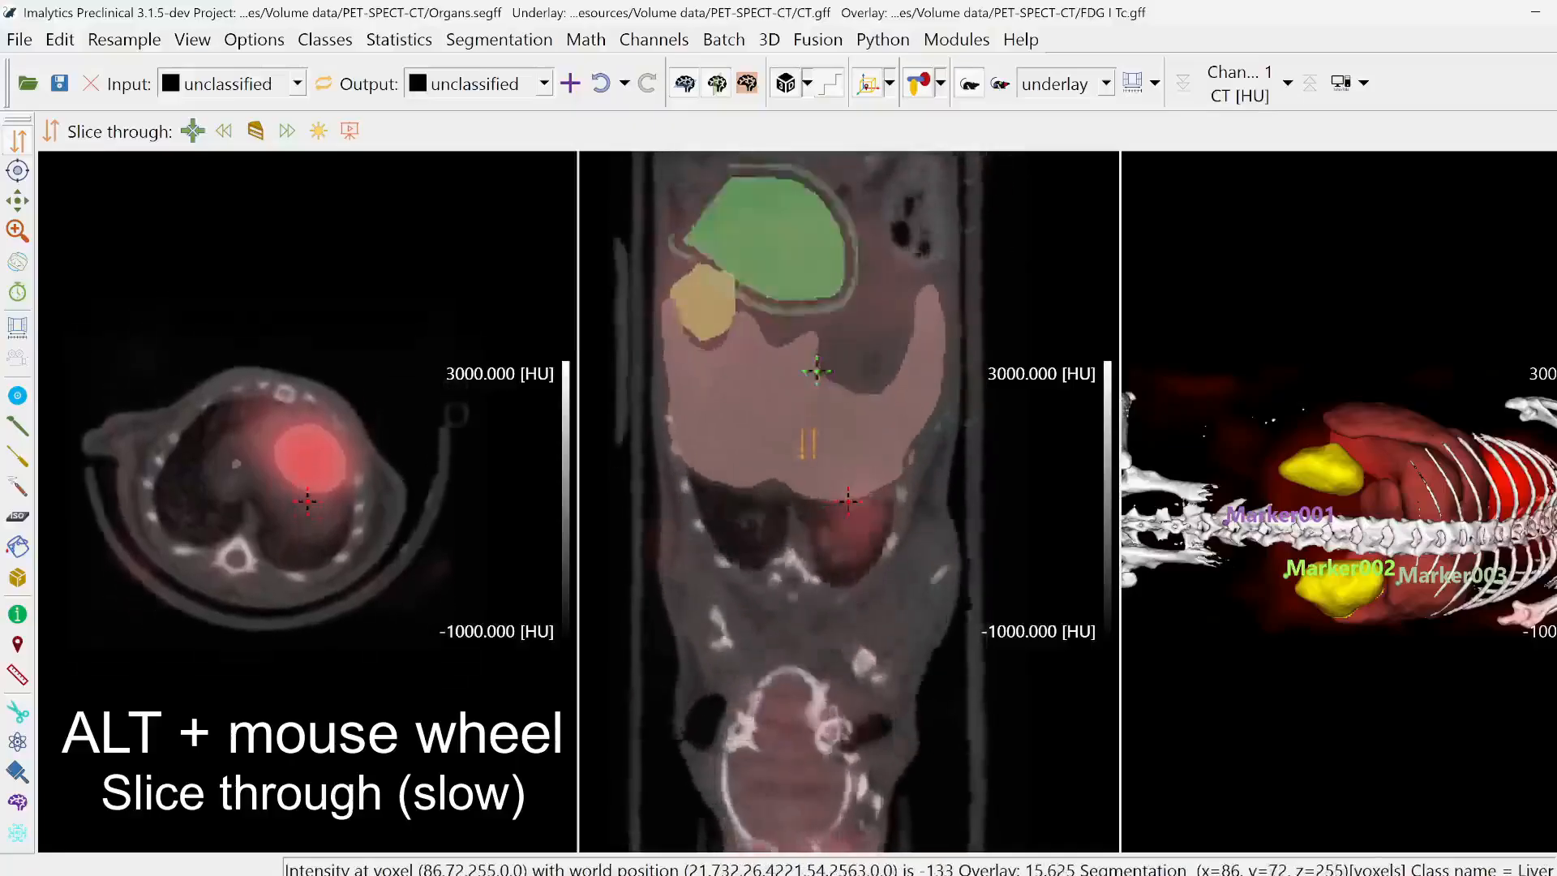
scroll(805, 514, "up", 10, "alt")
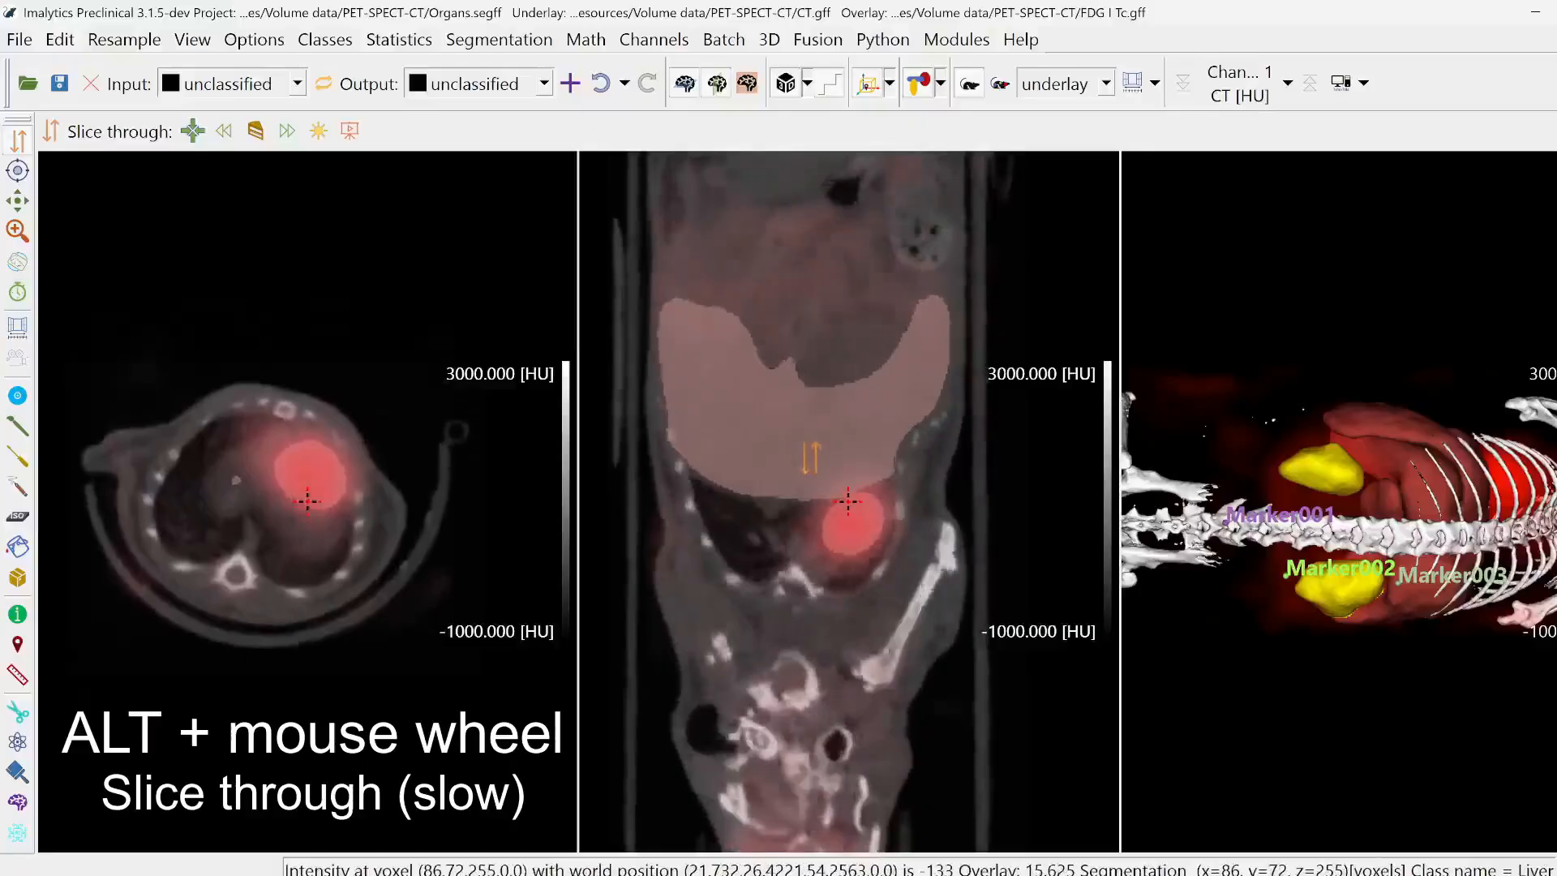
scroll(811, 454, "down", 4, "alt")
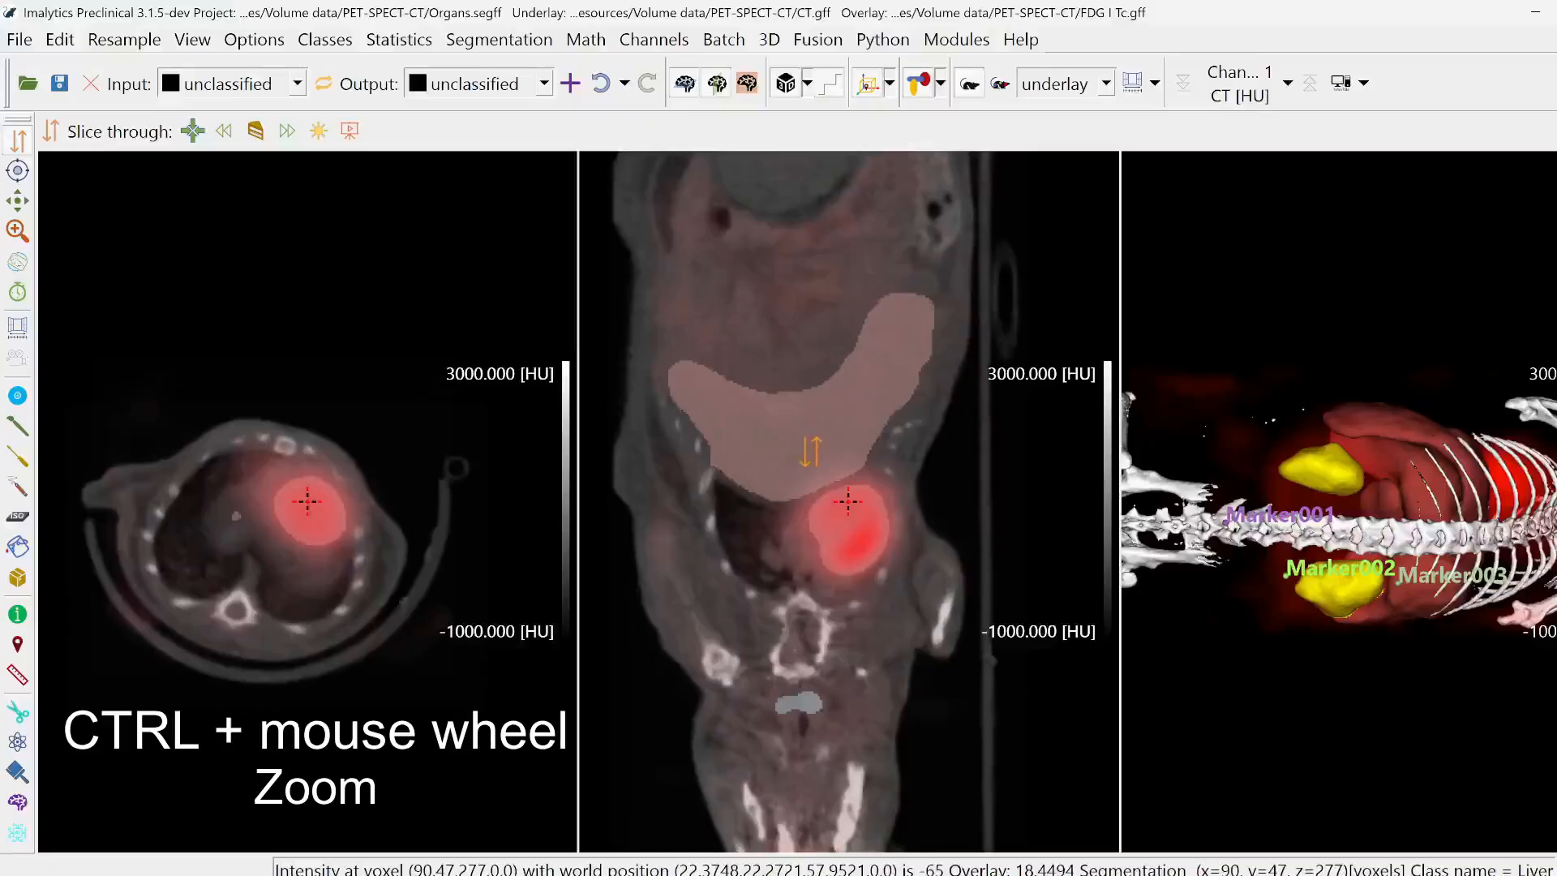
Zoom the slice views out and in, and enlarge the 3D rendering around the kidneys and liver.
scroll(811, 451, "down", 4, "ctrl")
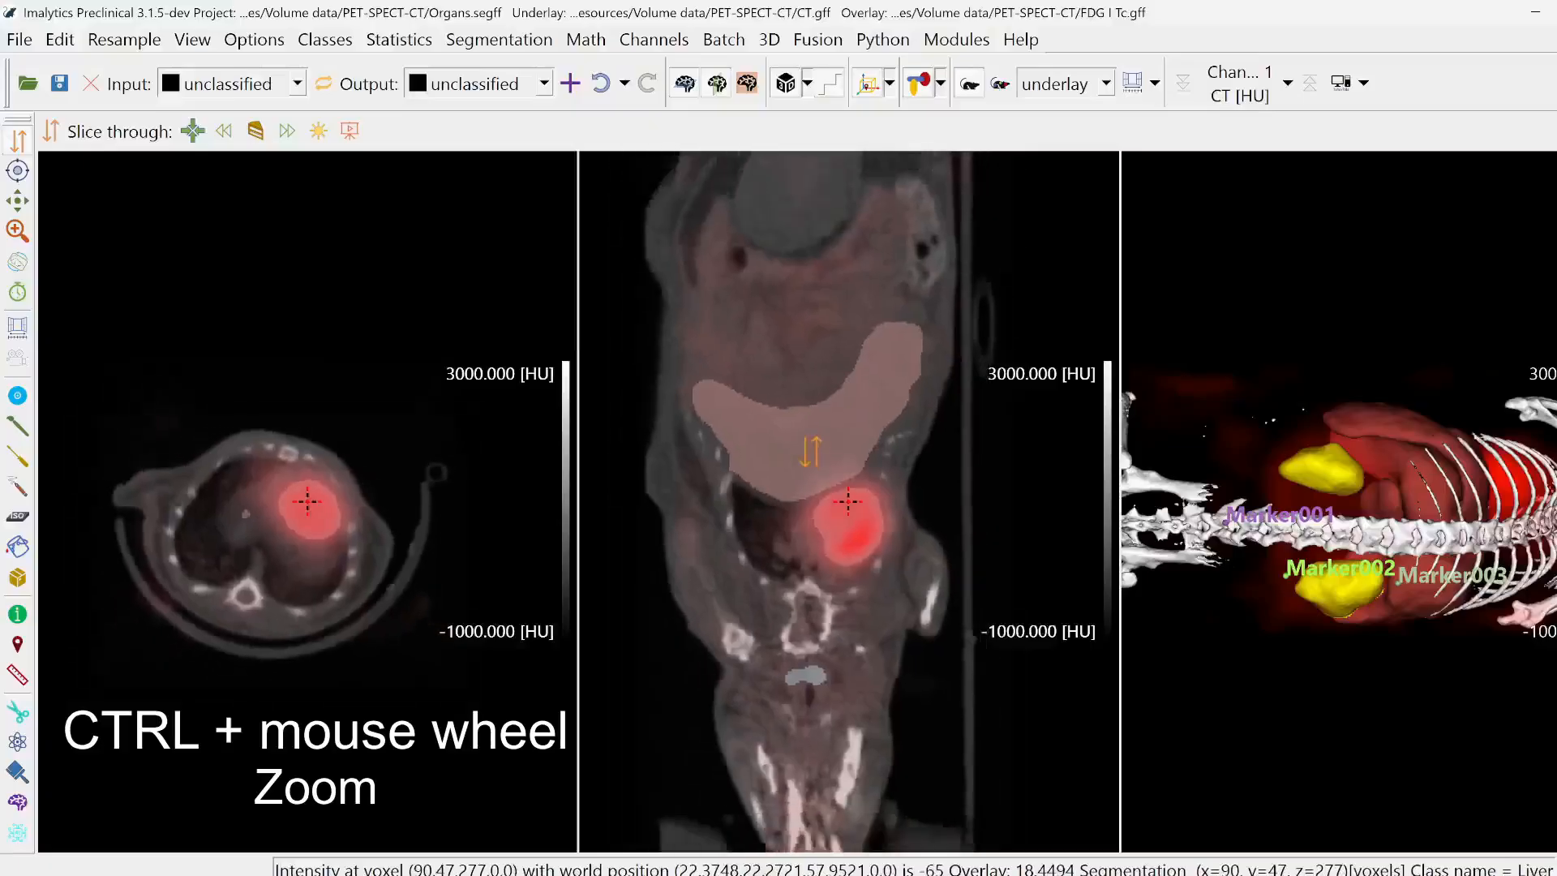
scroll(811, 451, "up", 5, "ctrl")
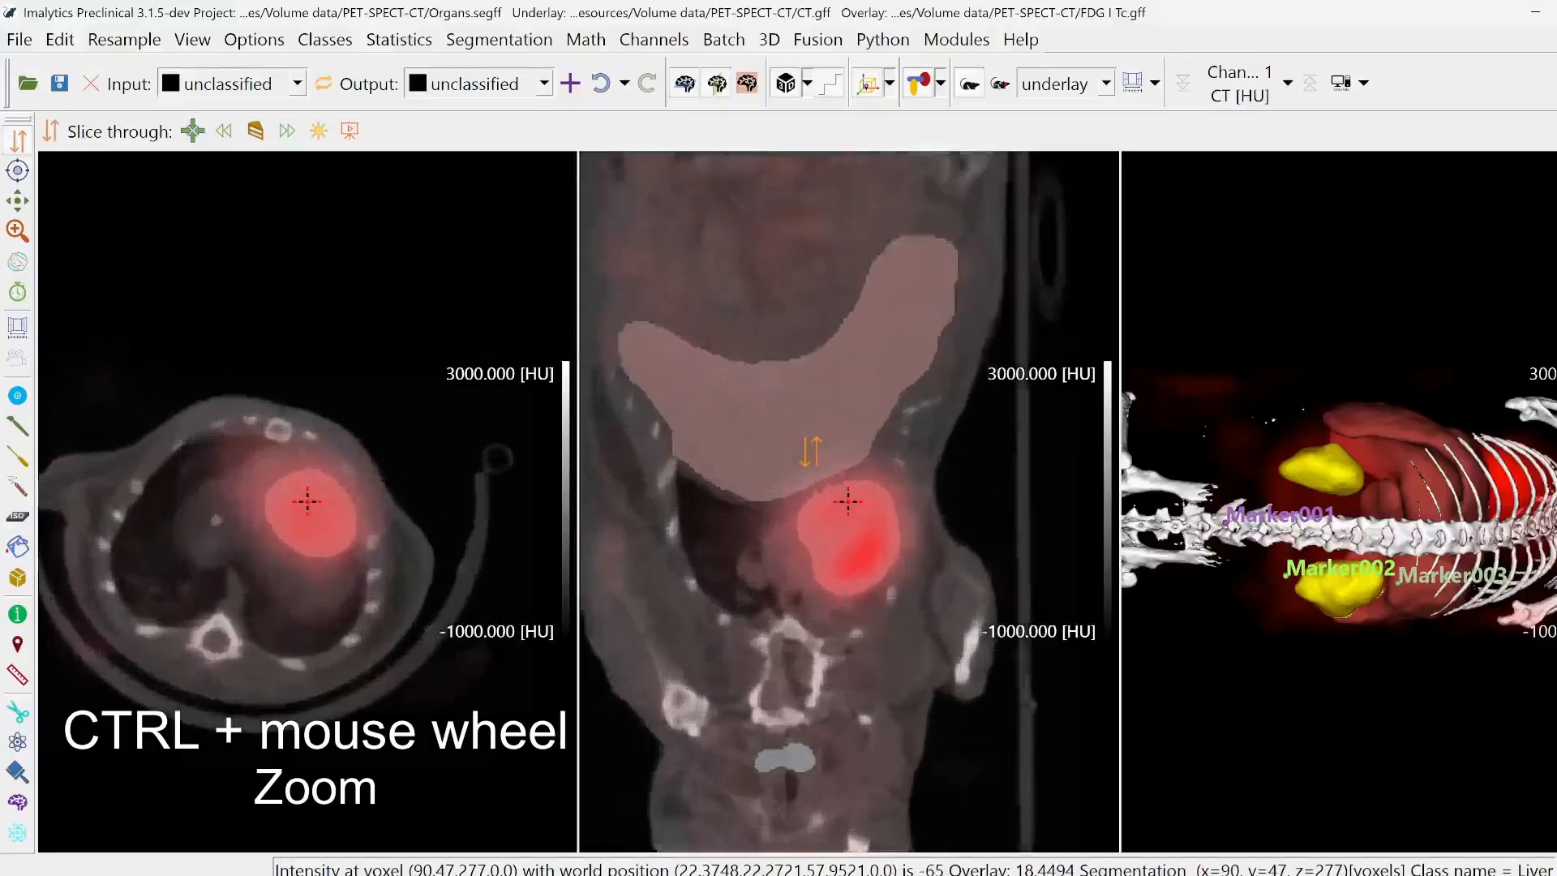
scroll(1352, 503, "up", 4, "ctrl")
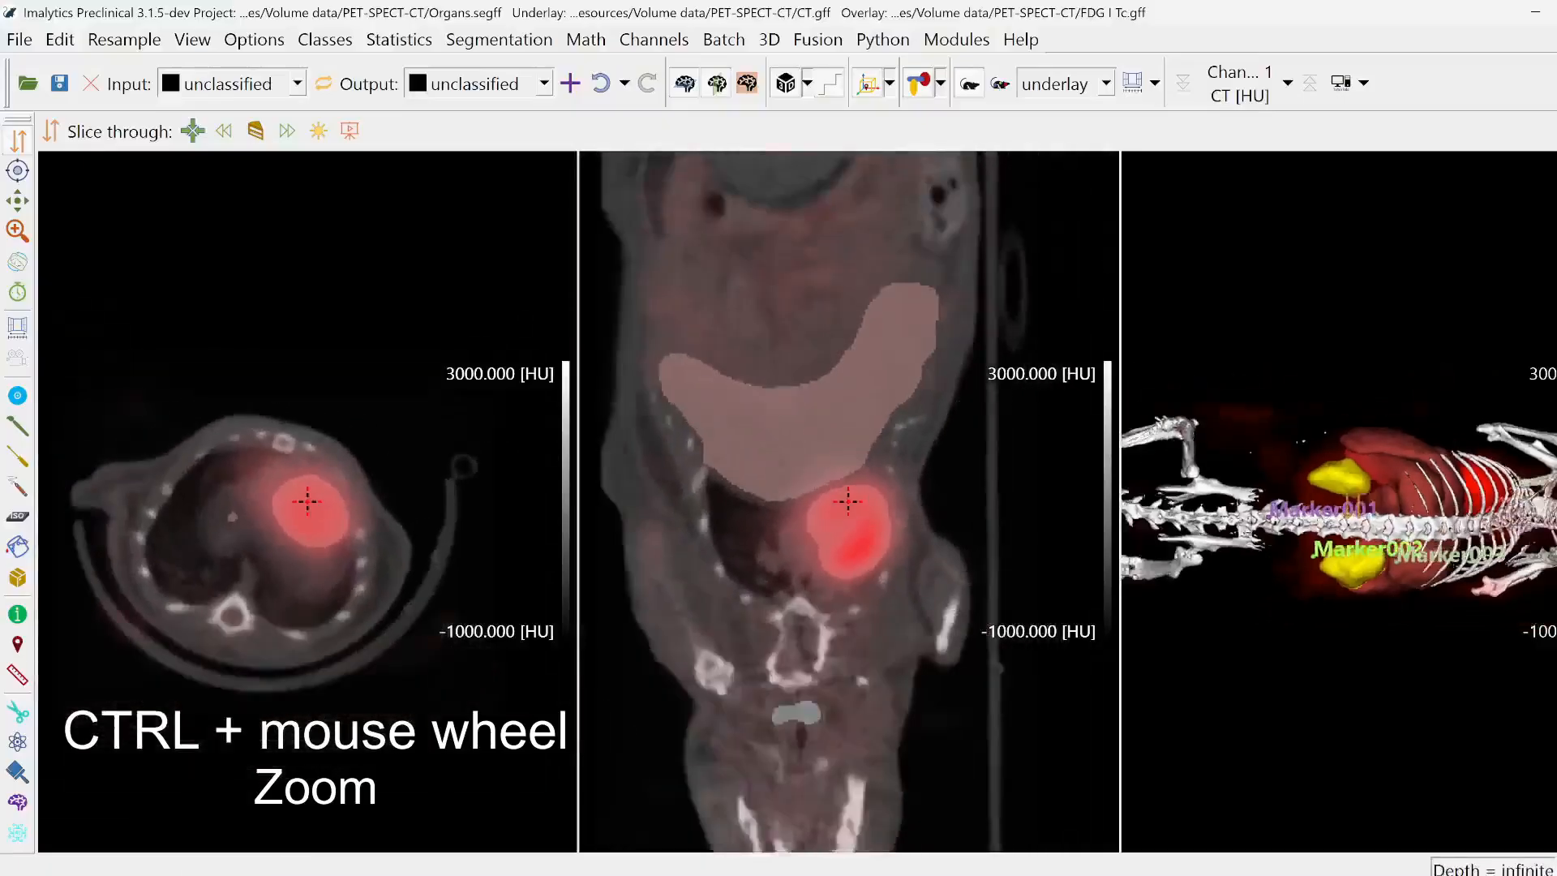
scroll(1352, 502, "up", 2, "ctrl")
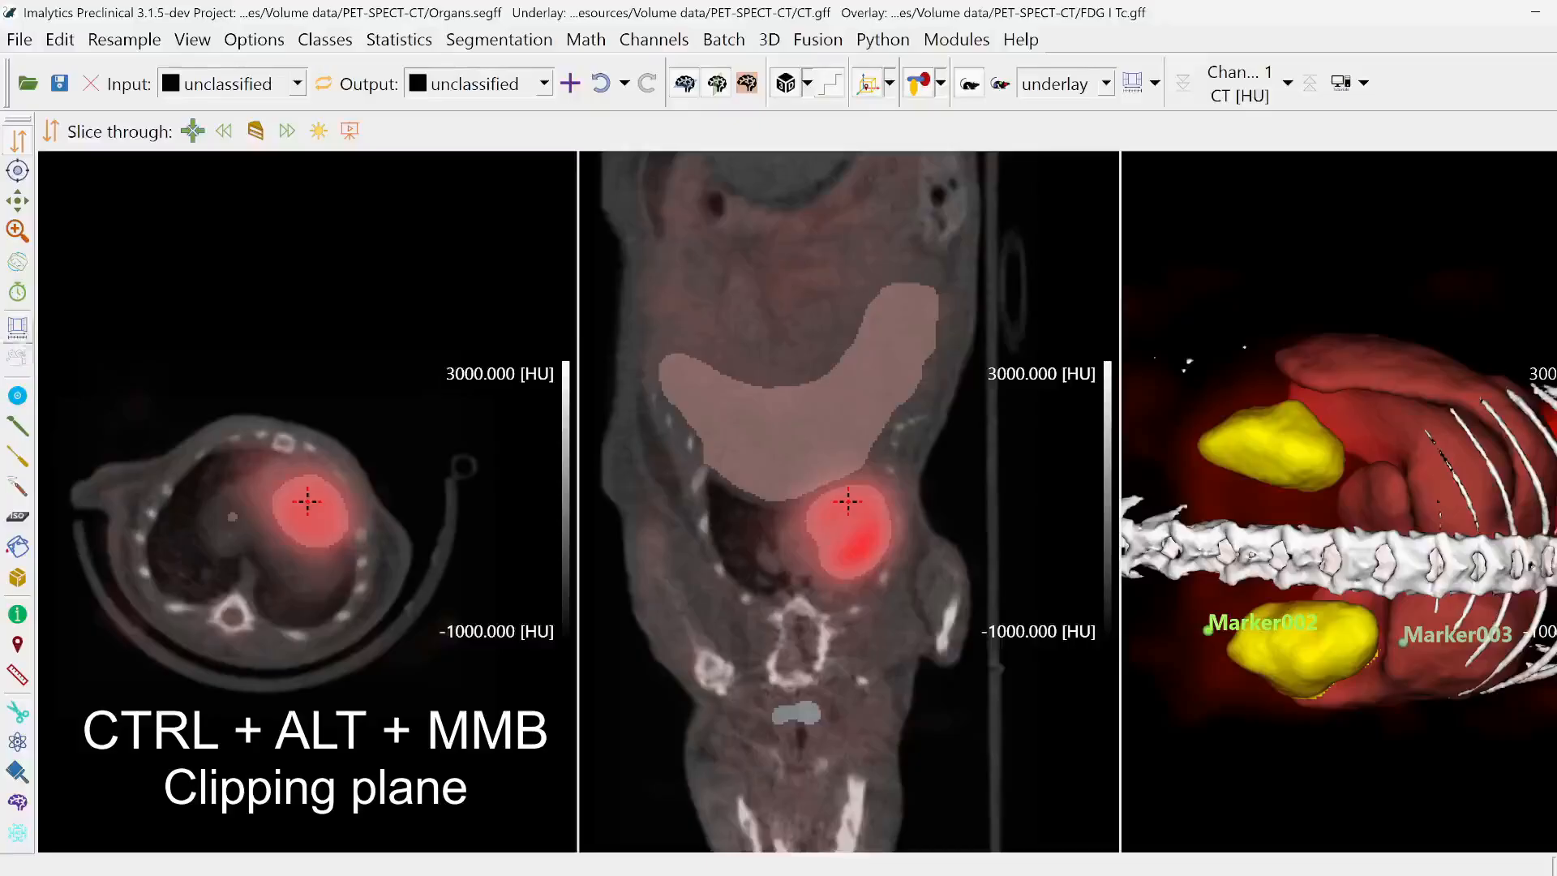
Clip the organs in the 3D rendering, shift the clipping plane until it cuts liver and kidney, and return to Slice through mode.
left_click(18, 360)
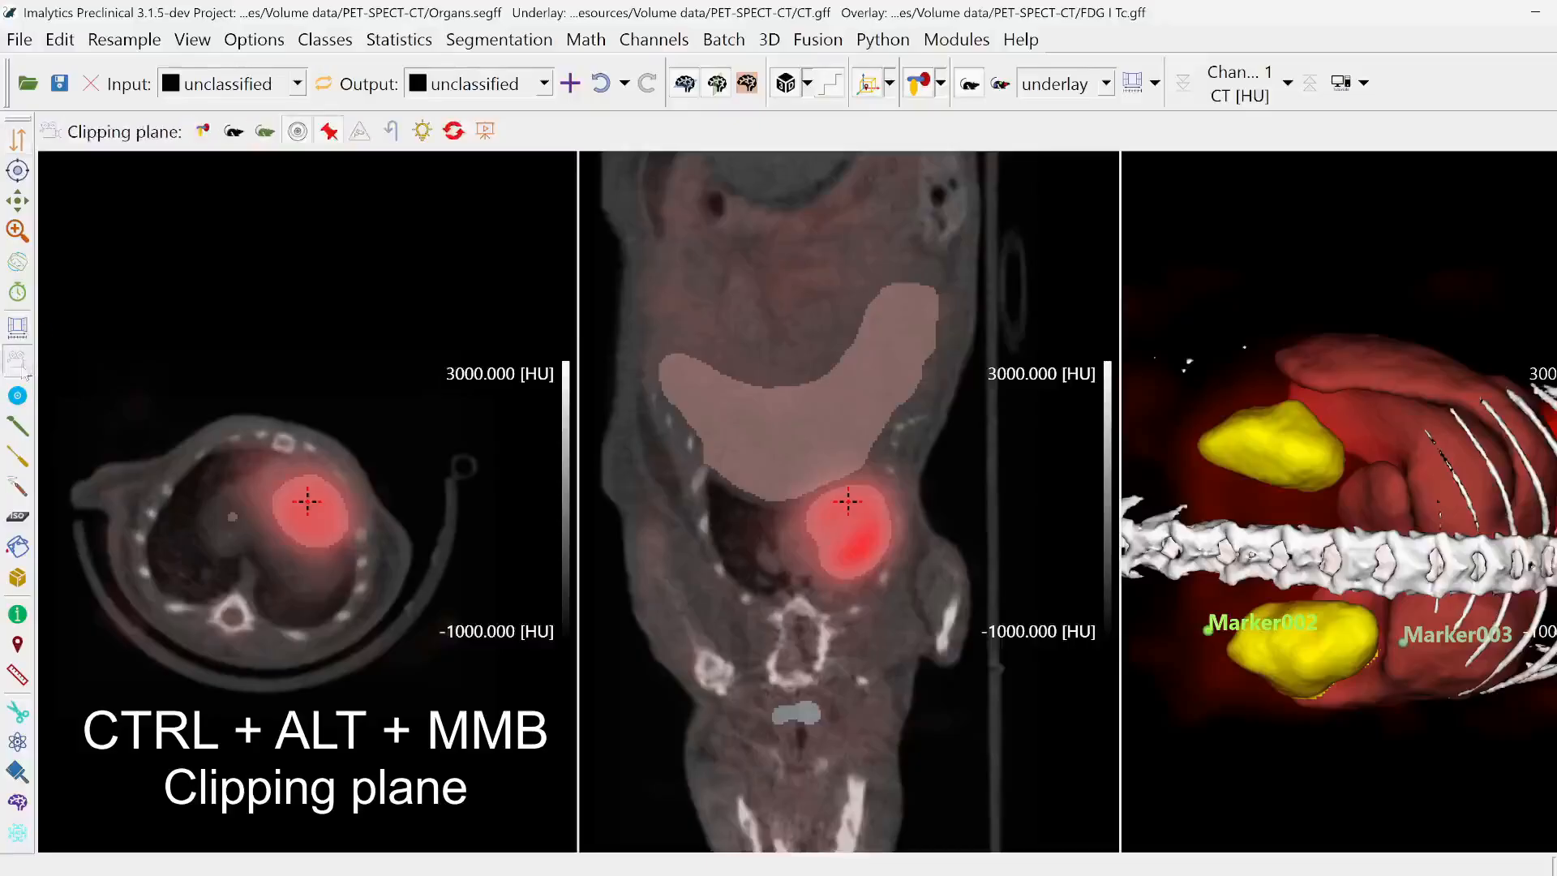
left_click(203, 134)
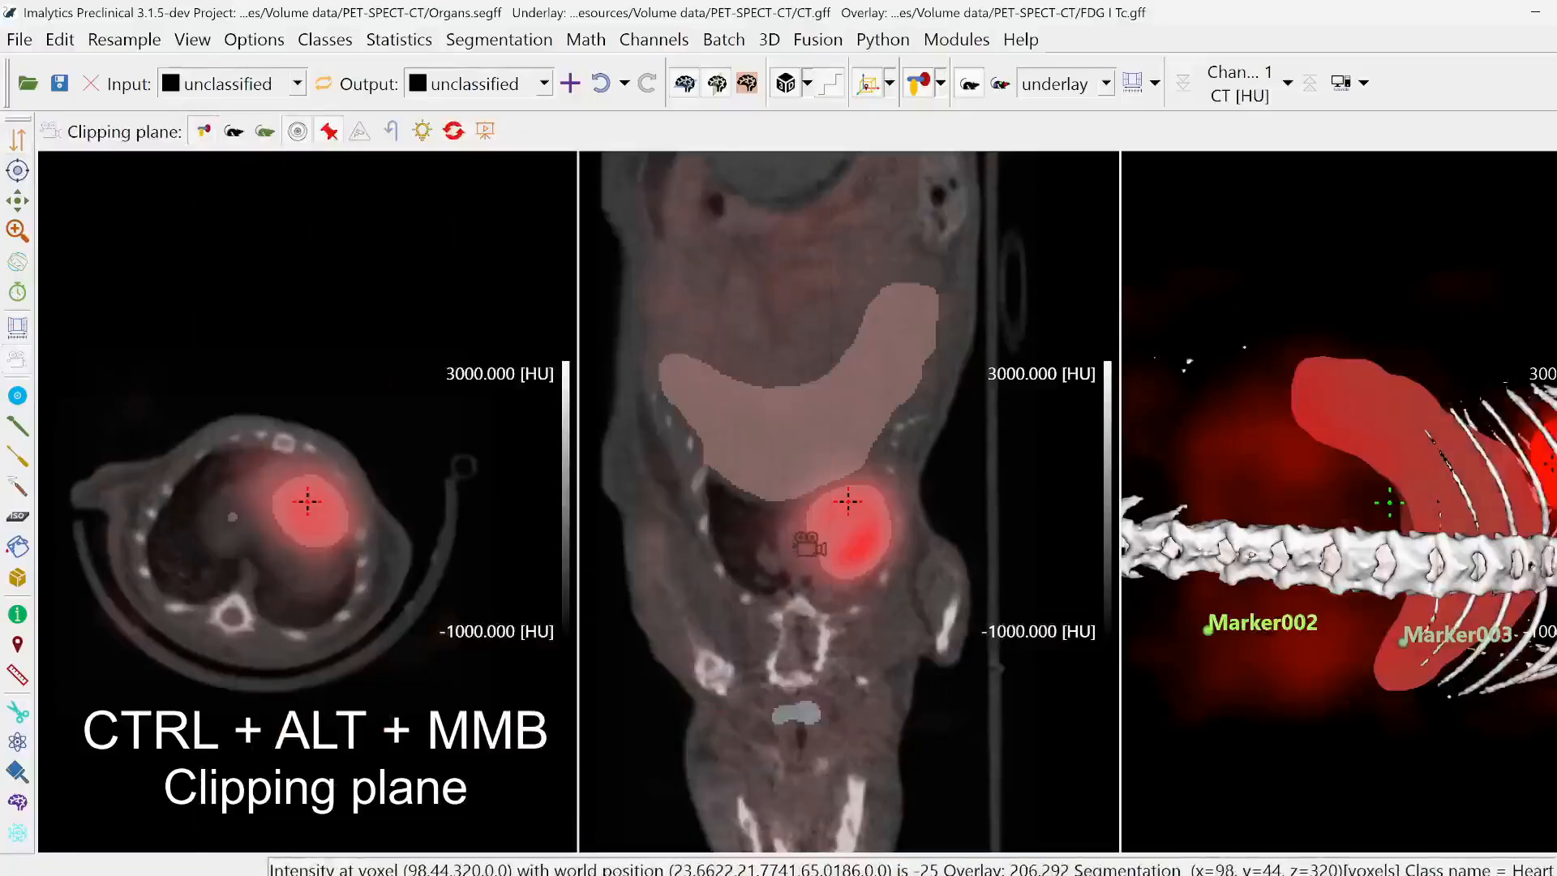
middle_click_drag(810, 555, 861, 438, "ctrl+alt")
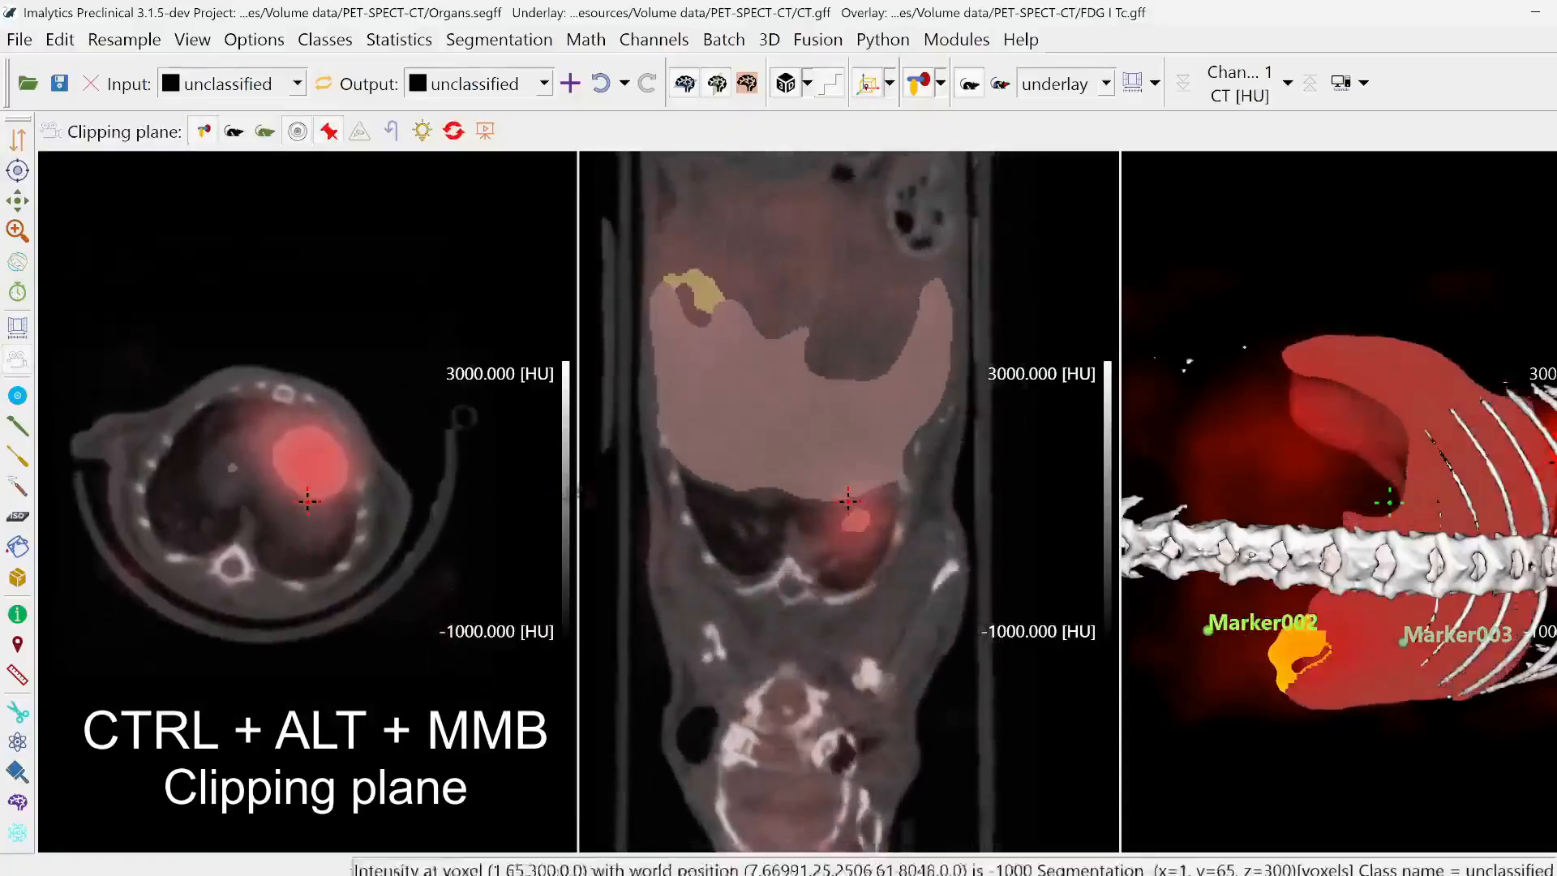
left_click(17, 139)
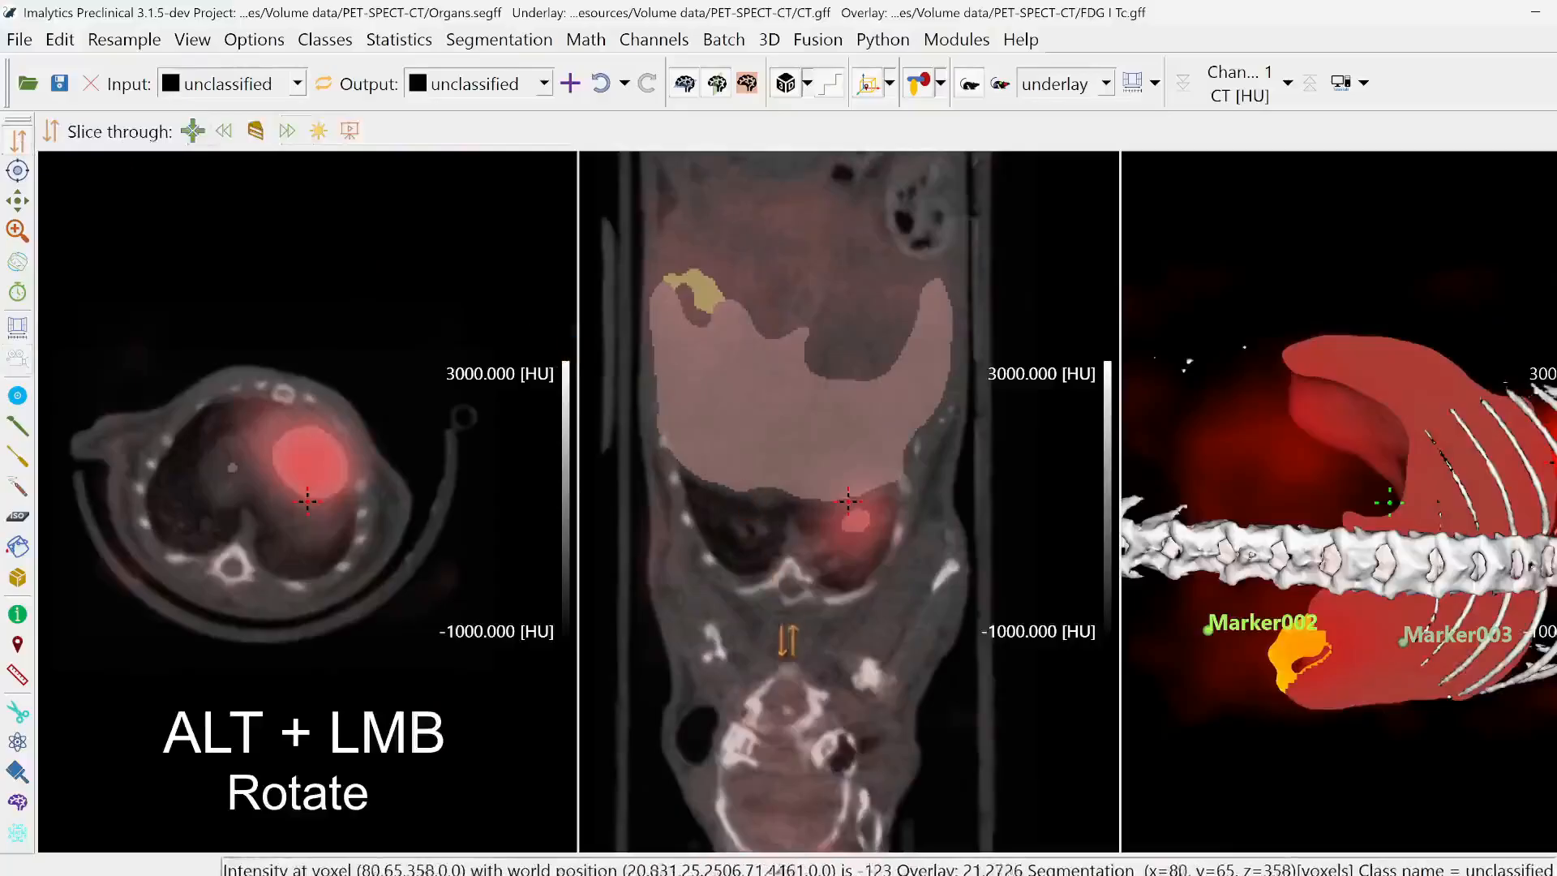
Rotate the coronal slice so the head points up, and turn the 3D rendering into an upright position.
left_click_drag(786, 646, 897, 396, "alt")
left_click_drag(1290, 539, 1000, 438, "alt")
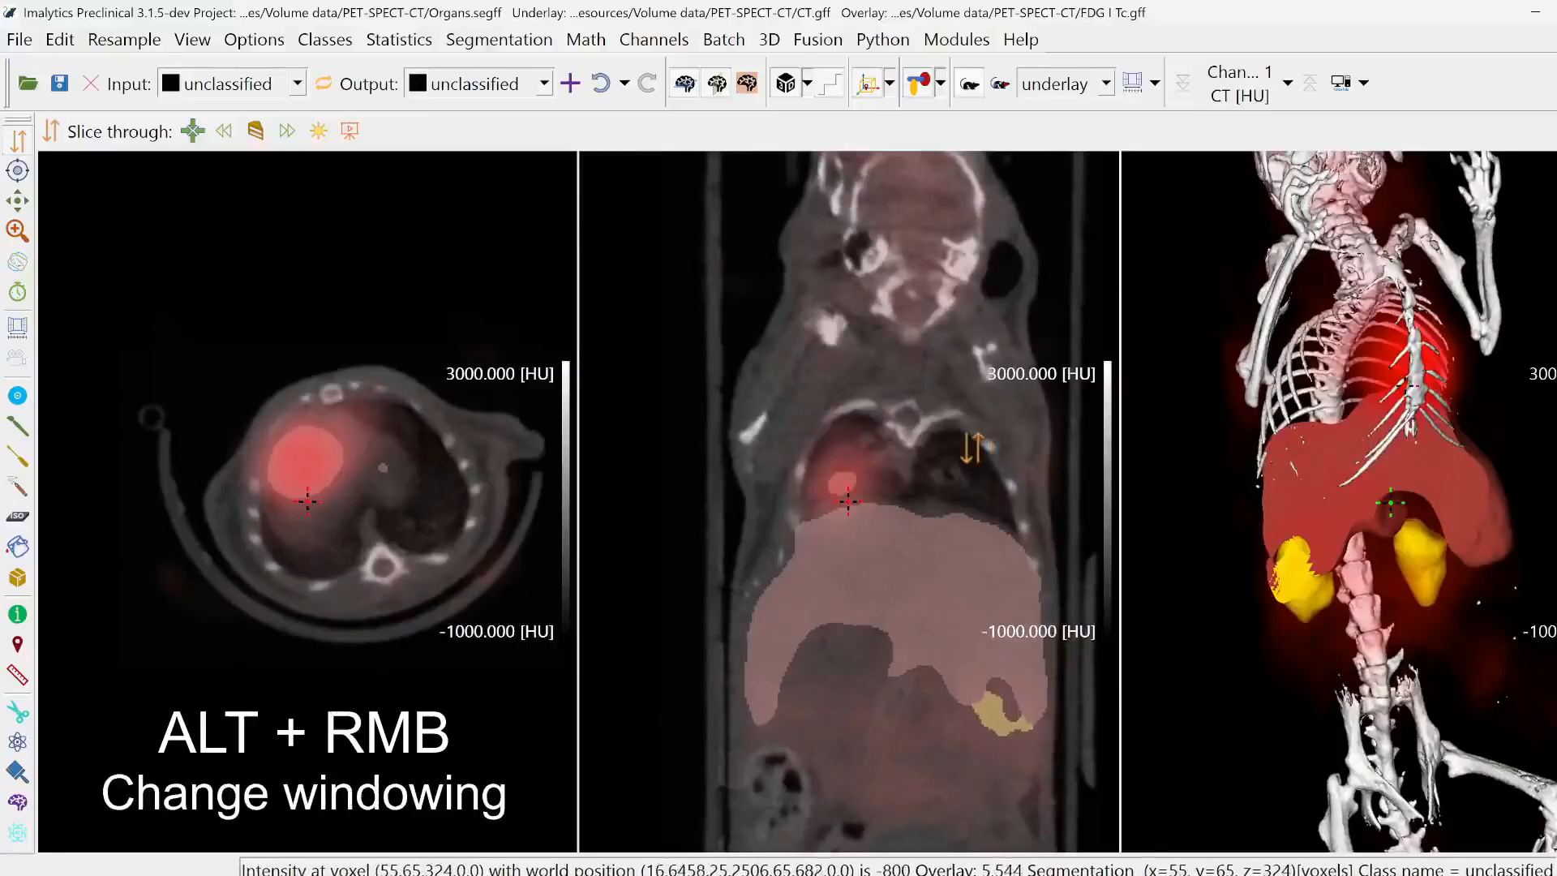
Adjust the CT windowing to a range of about -1104 to 3089 HU.
right_click_drag(833, 394, 829, 389, "alt")
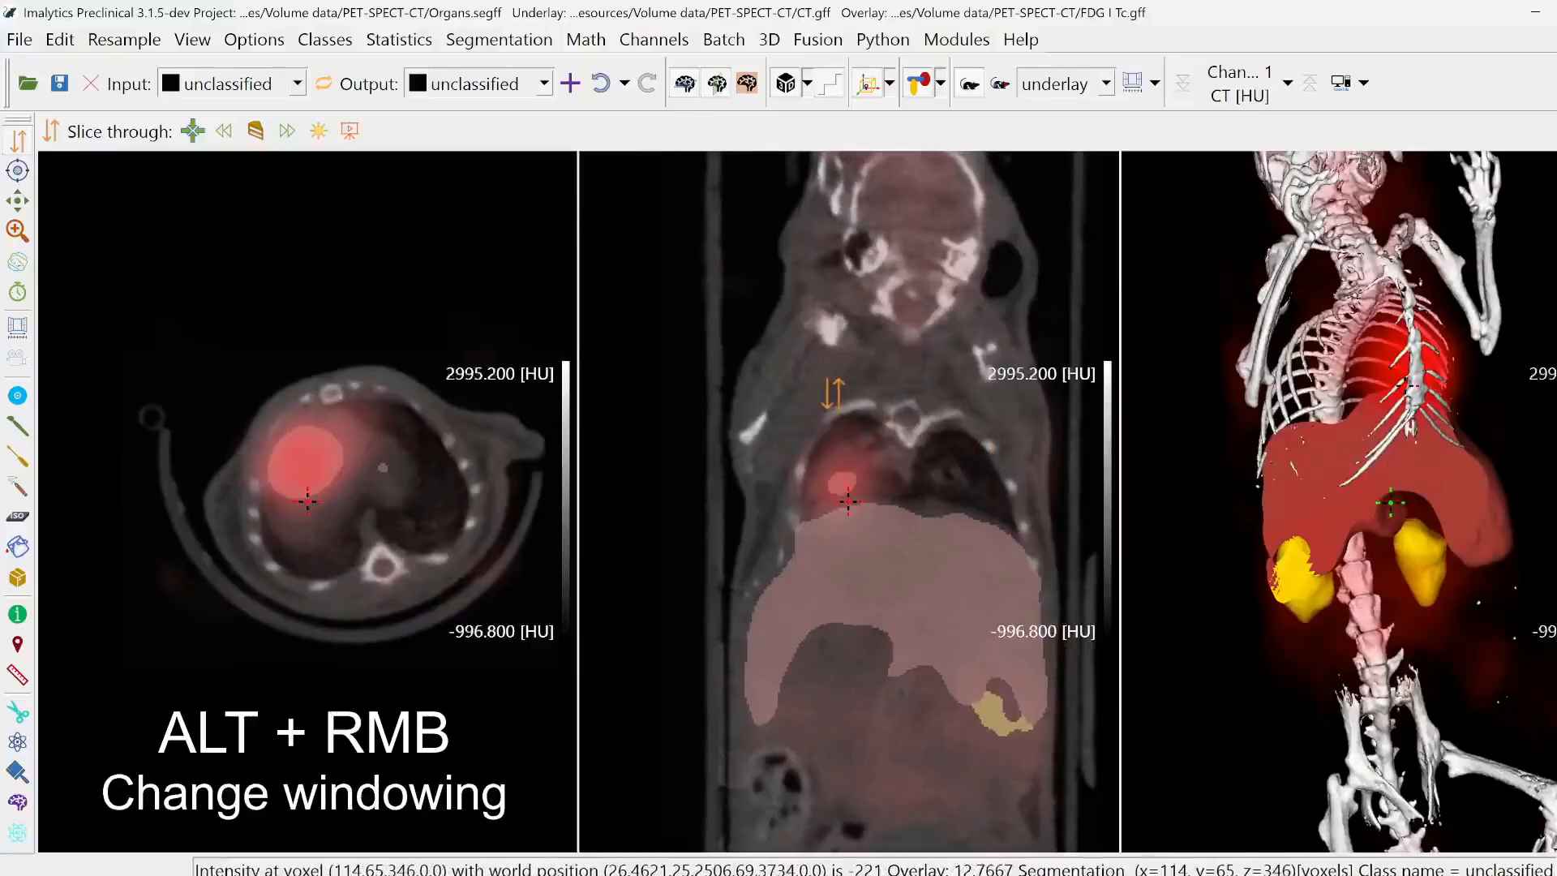
right_click_drag(821, 554, 1237, 502, "alt")
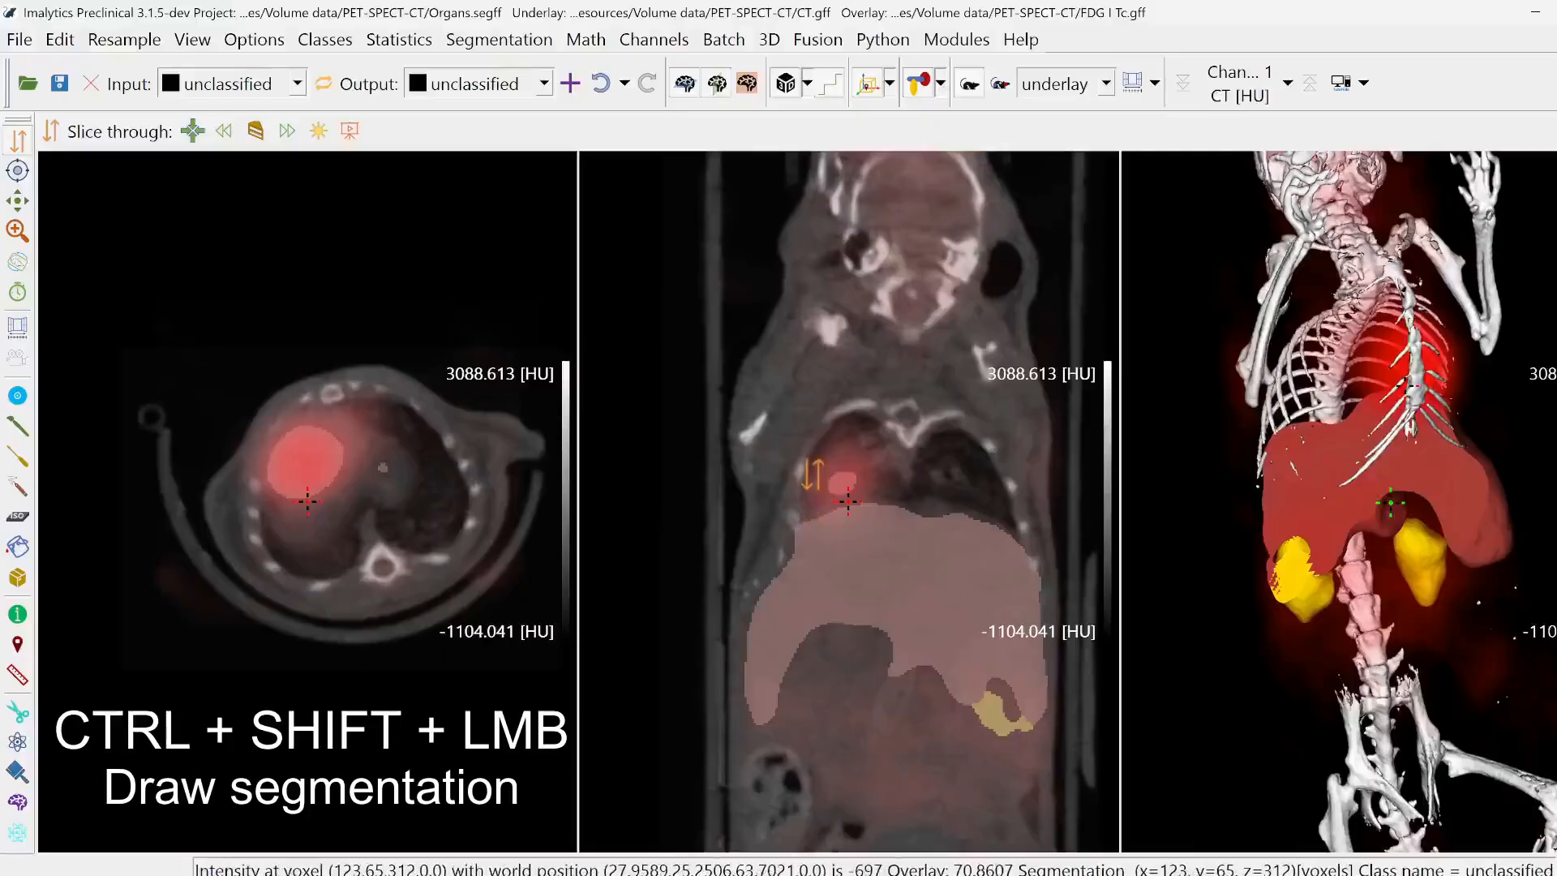
Create a new class named TMP and draw two freehand regions of it on the coronal slice, over the neck and beside the shoulder.
double_click(809, 373)
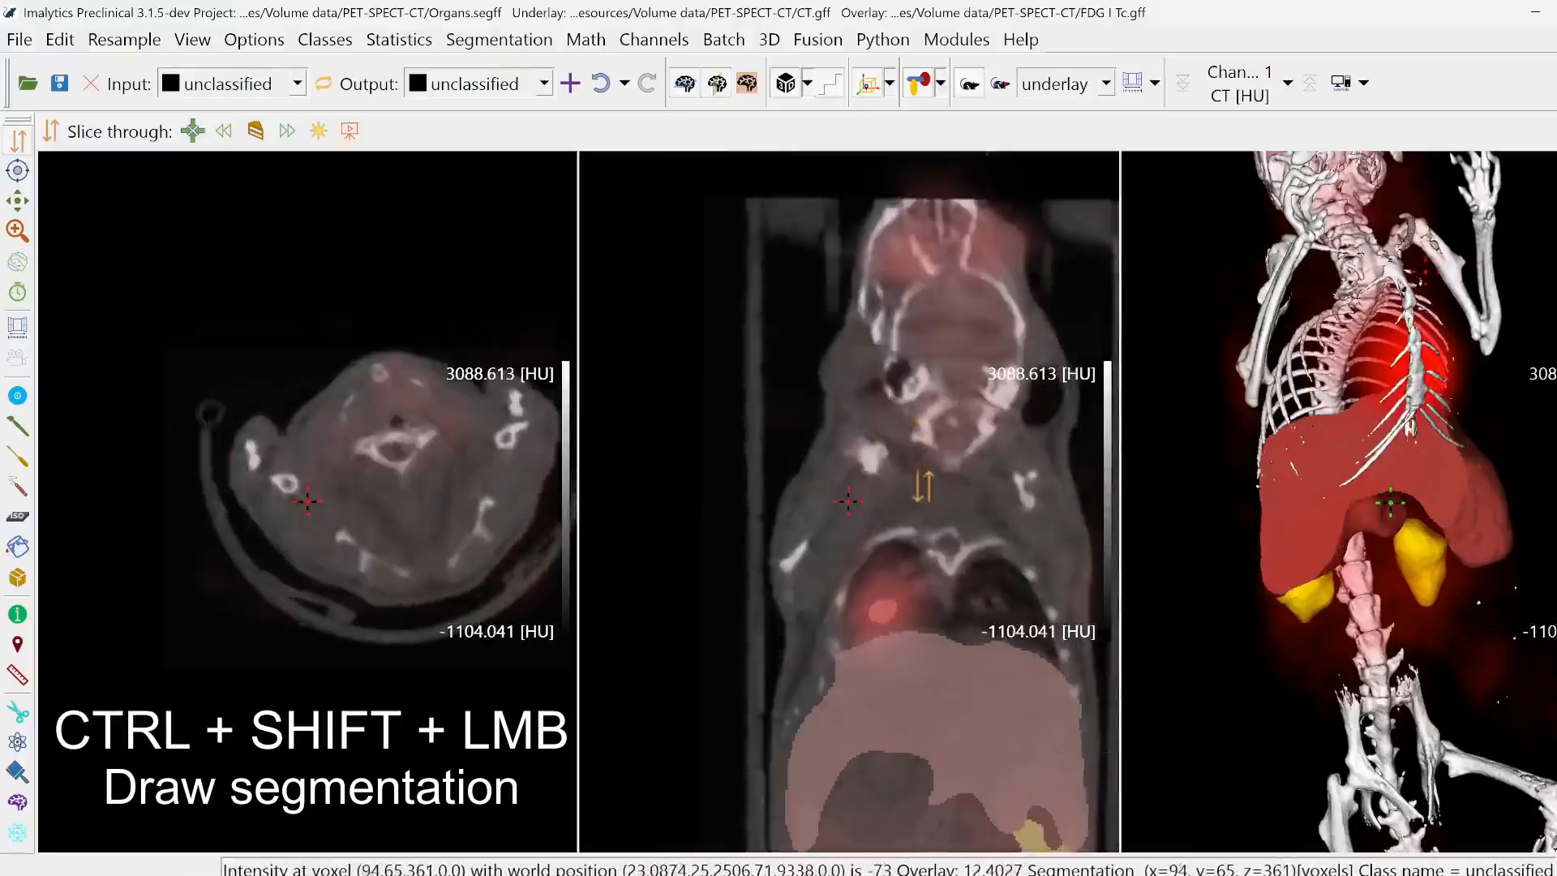
double_click(922, 485)
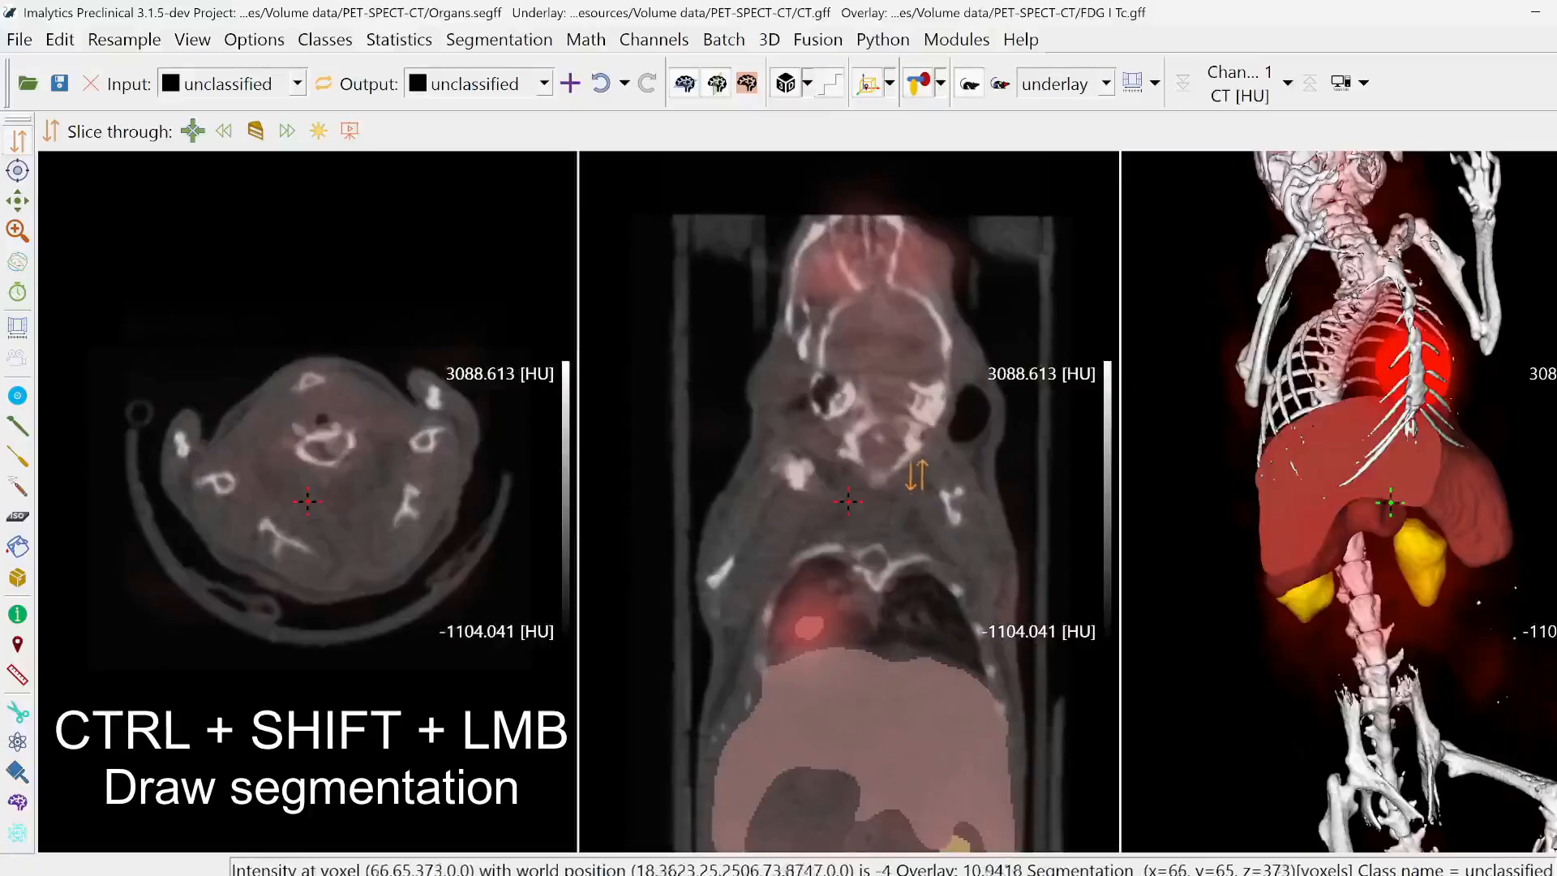
mouse_move(835, 430)
left_mouse_down("ctrl+shift")
mouse_move(906, 487)
mouse_move(771, 497)
left_mouse_up("ctrl+shift")
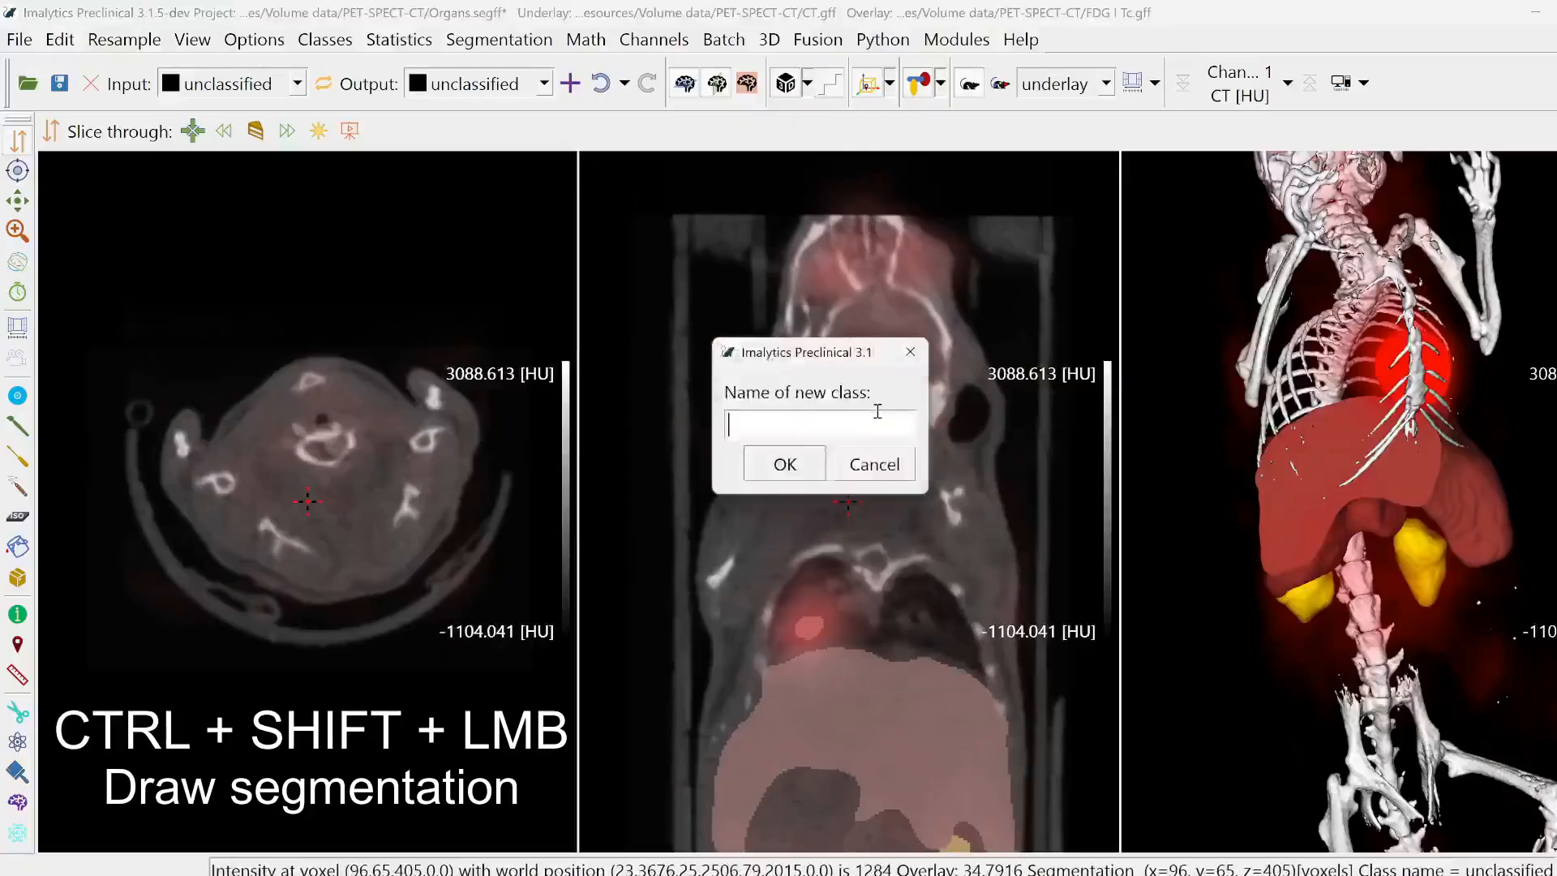
type("TMP")
key("Return")
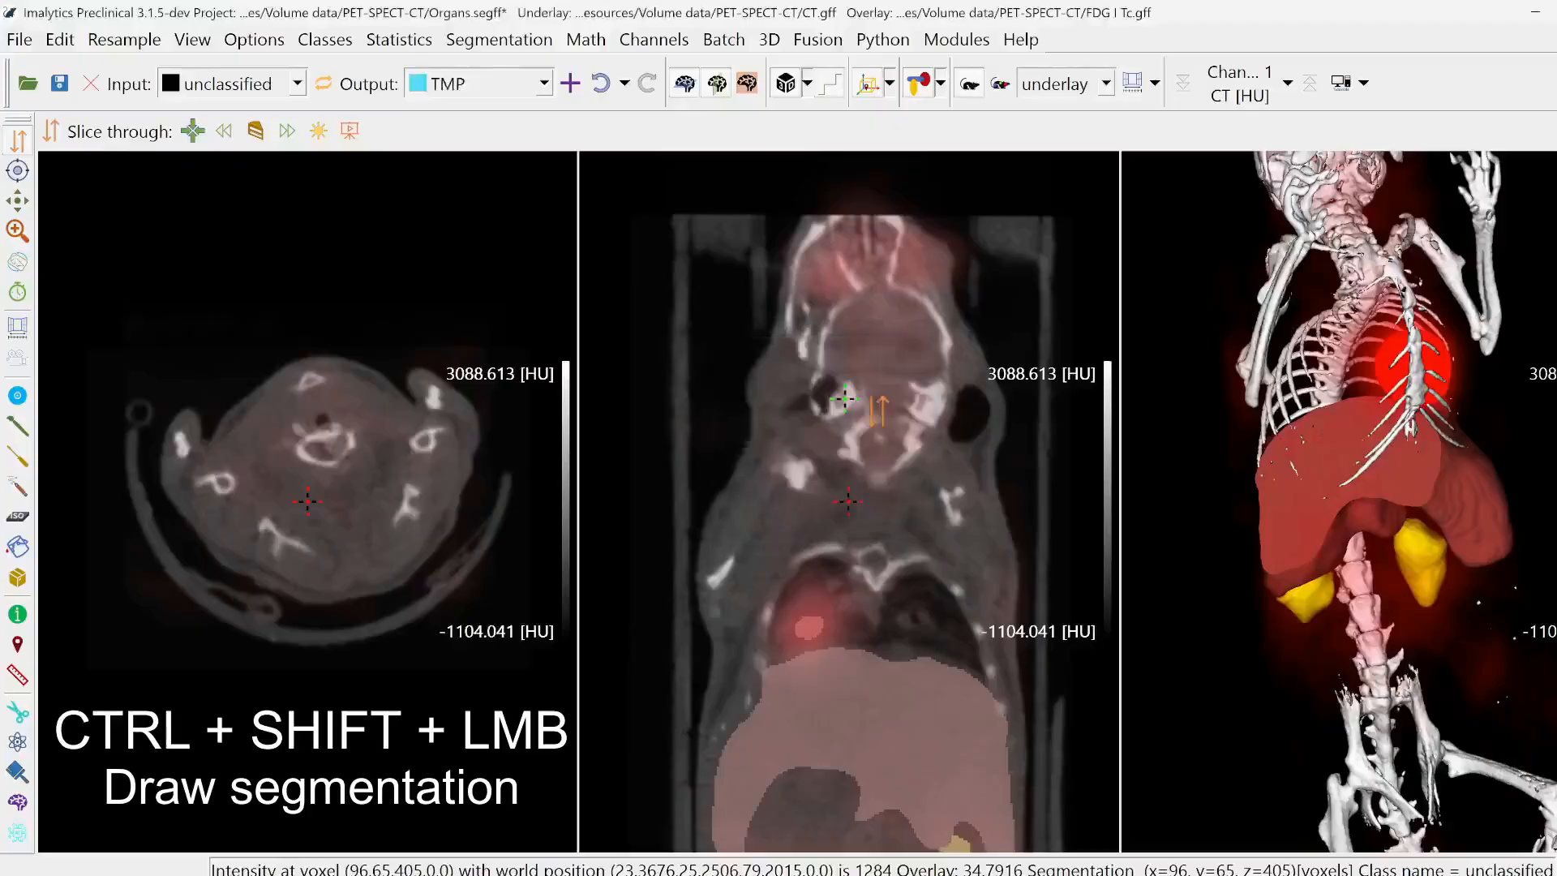
mouse_move(823, 378)
left_mouse_down("ctrl+shift")
mouse_move(925, 487)
mouse_move(807, 511)
mouse_move(815, 381)
left_mouse_up("ctrl+shift")
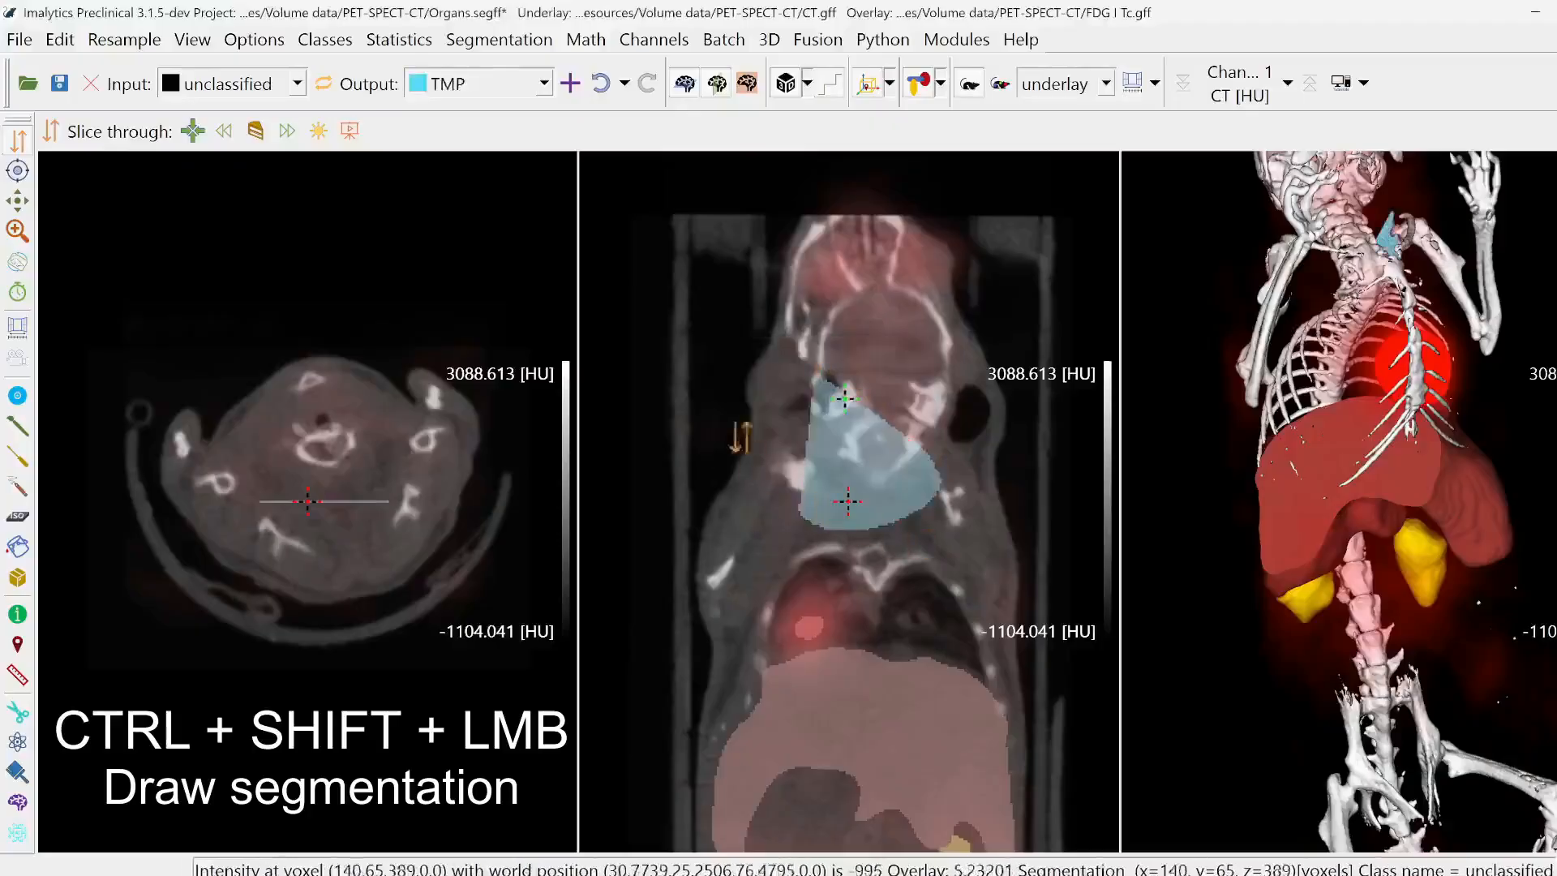
mouse_move(740, 438)
left_mouse_down("ctrl+shift")
mouse_move(714, 410)
mouse_move(703, 470)
left_mouse_up("ctrl+shift")
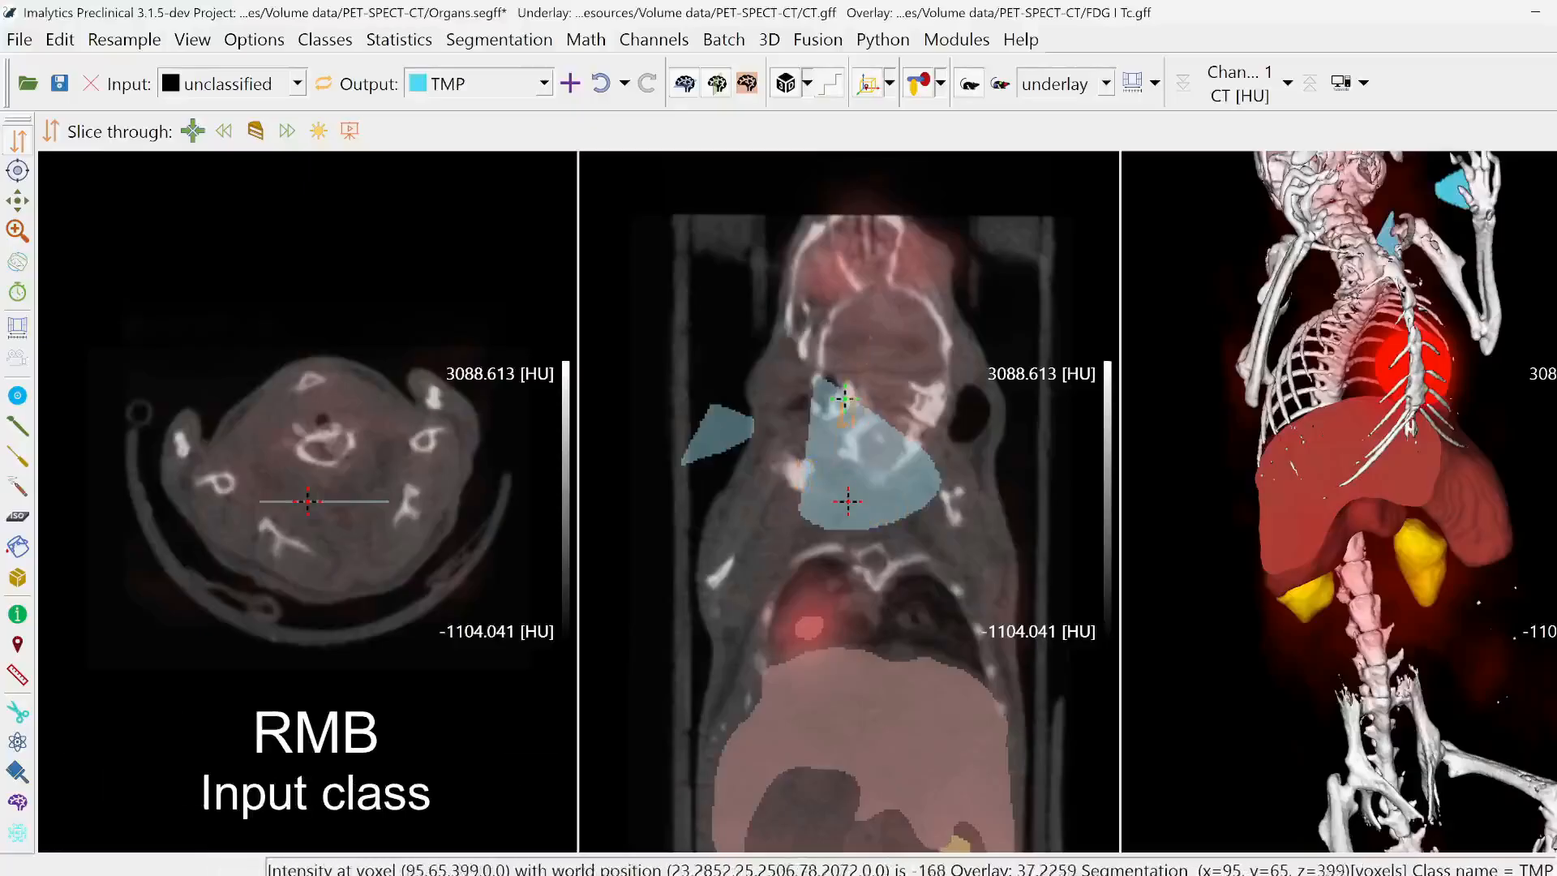
Pick TMP and subsequently Liver as the input class directly from their segmented regions in the coronal slice.
right_click(840, 442)
right_click(766, 709)
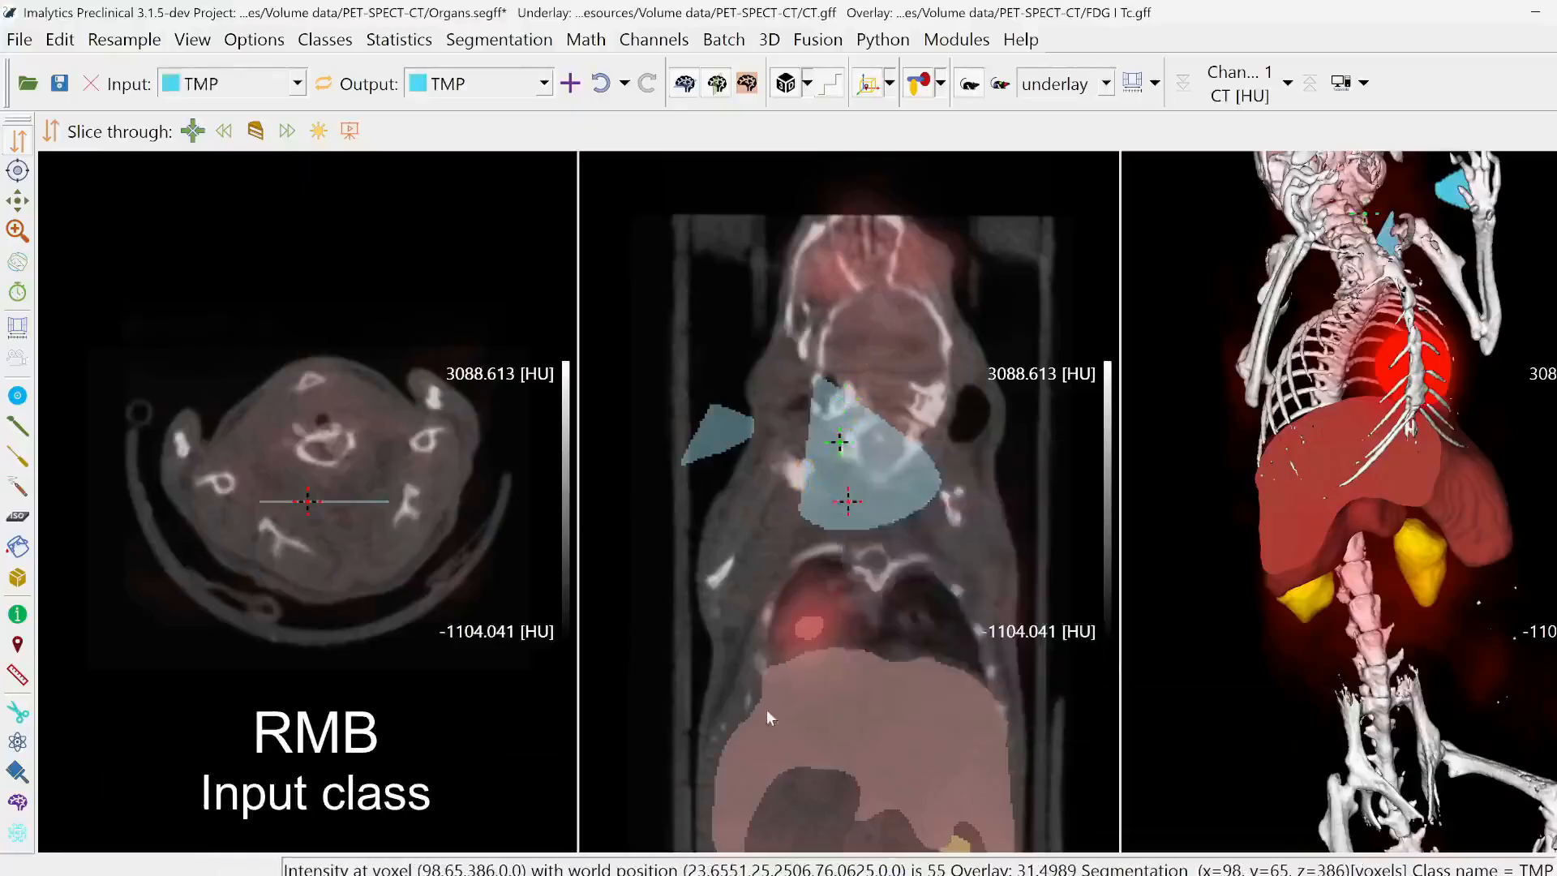
right_click(767, 709)
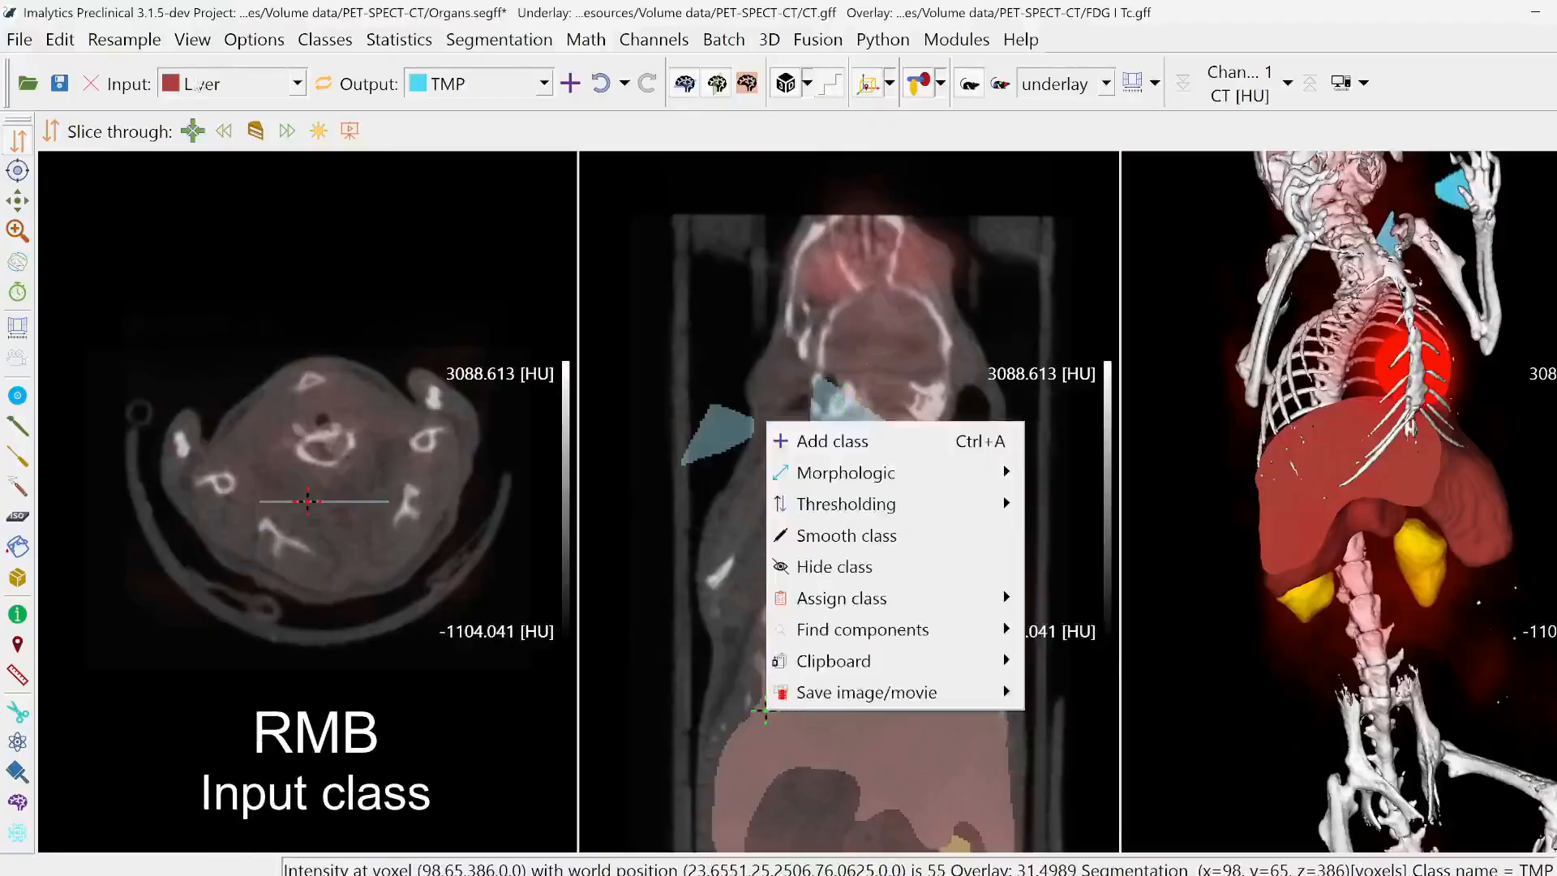
left_click(846, 443)
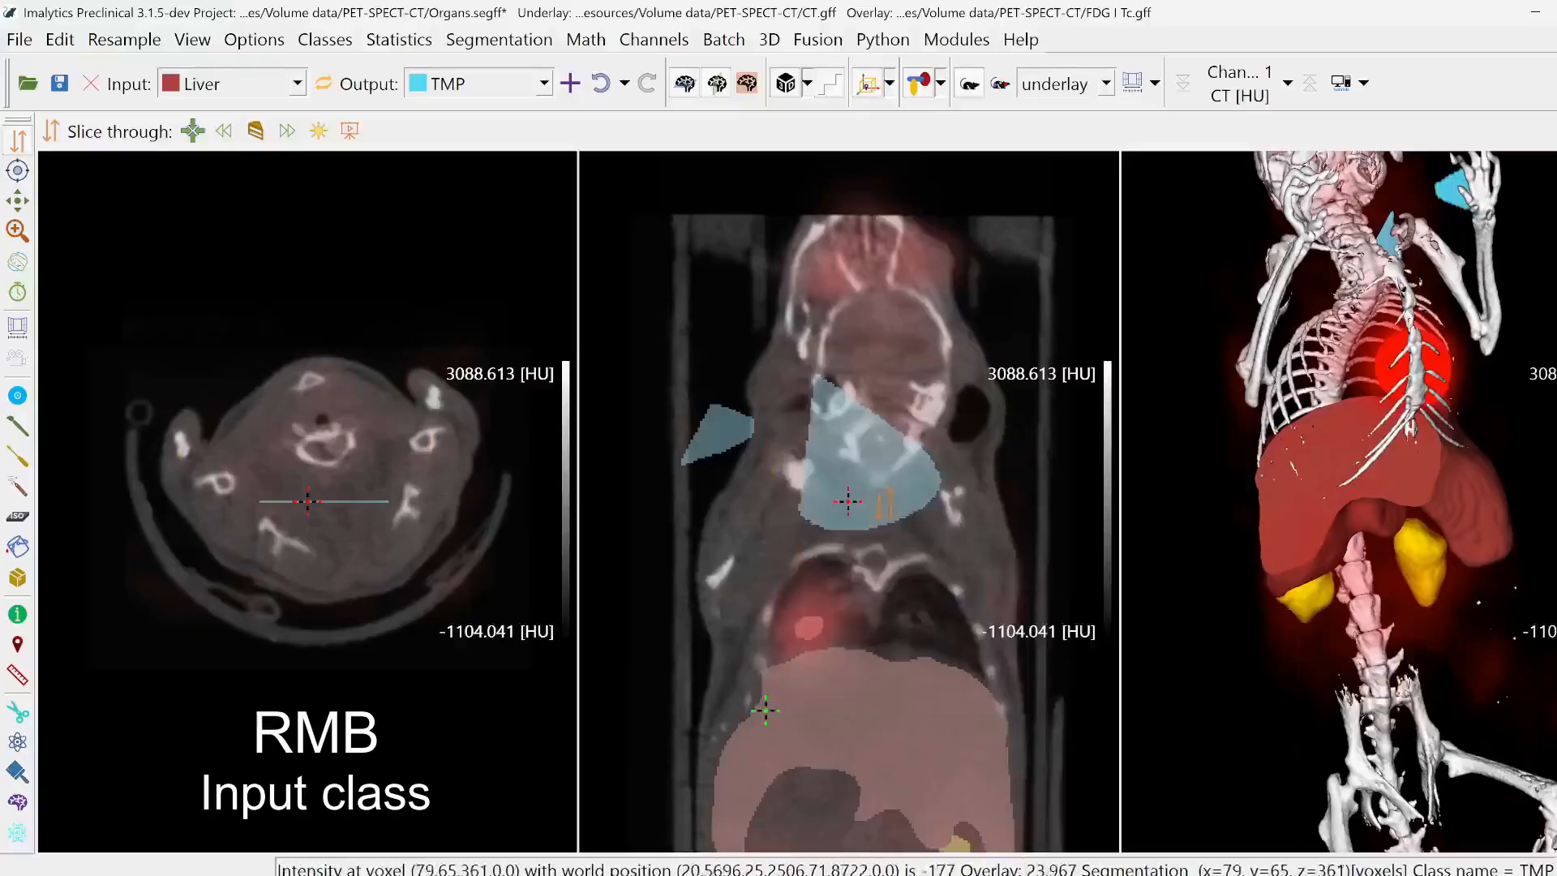
Look through the image and movie saving options offered for the 3D rendering, and leave them unused.
right_click(1229, 490)
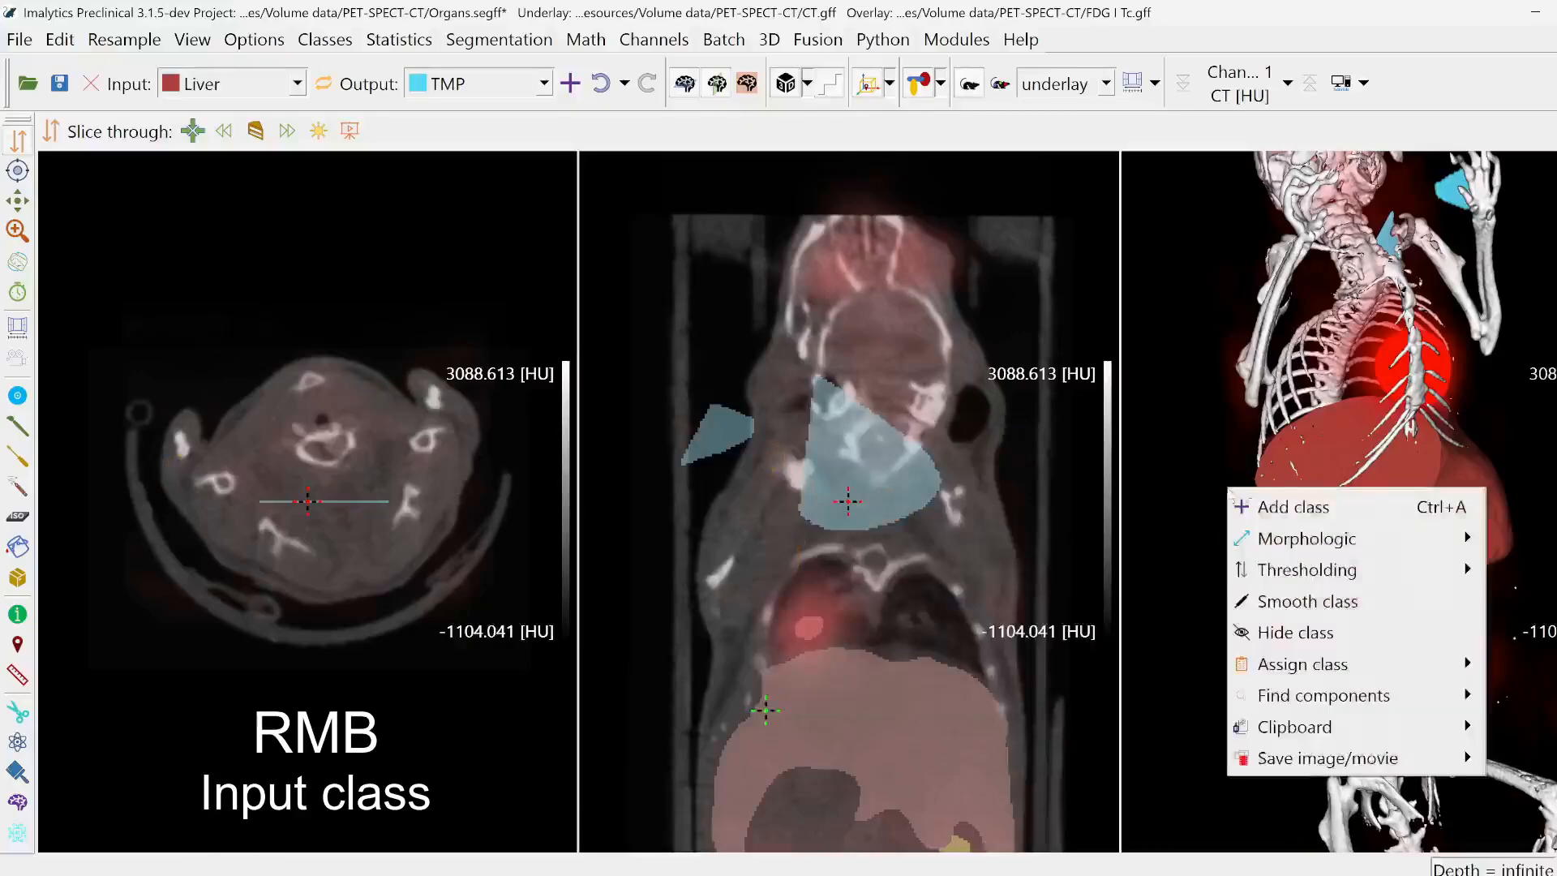
mouse_move(1316, 761)
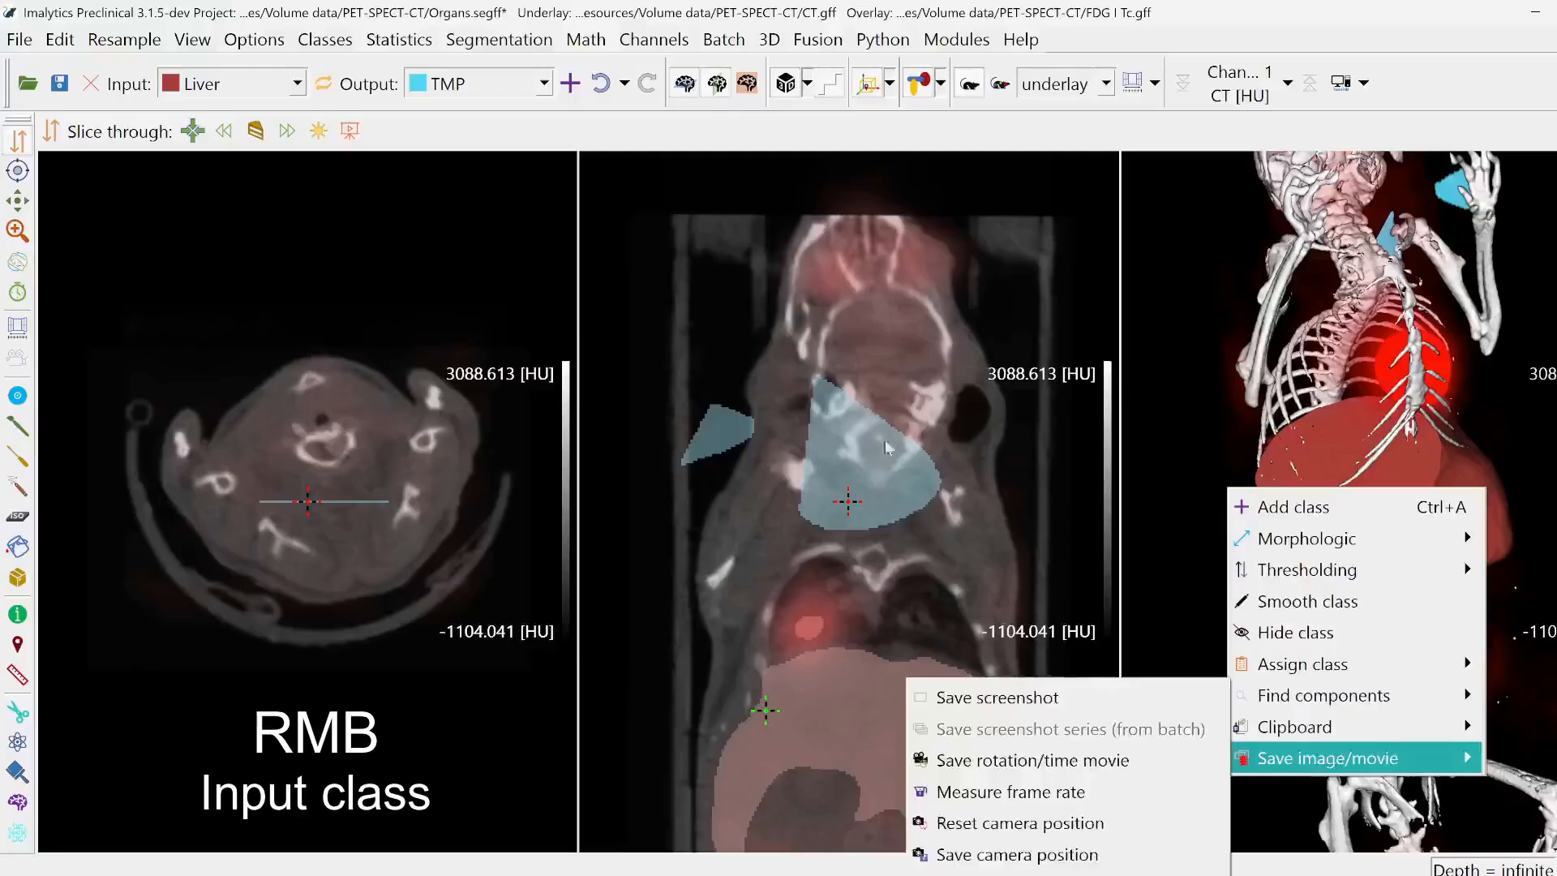
left_click(857, 310)
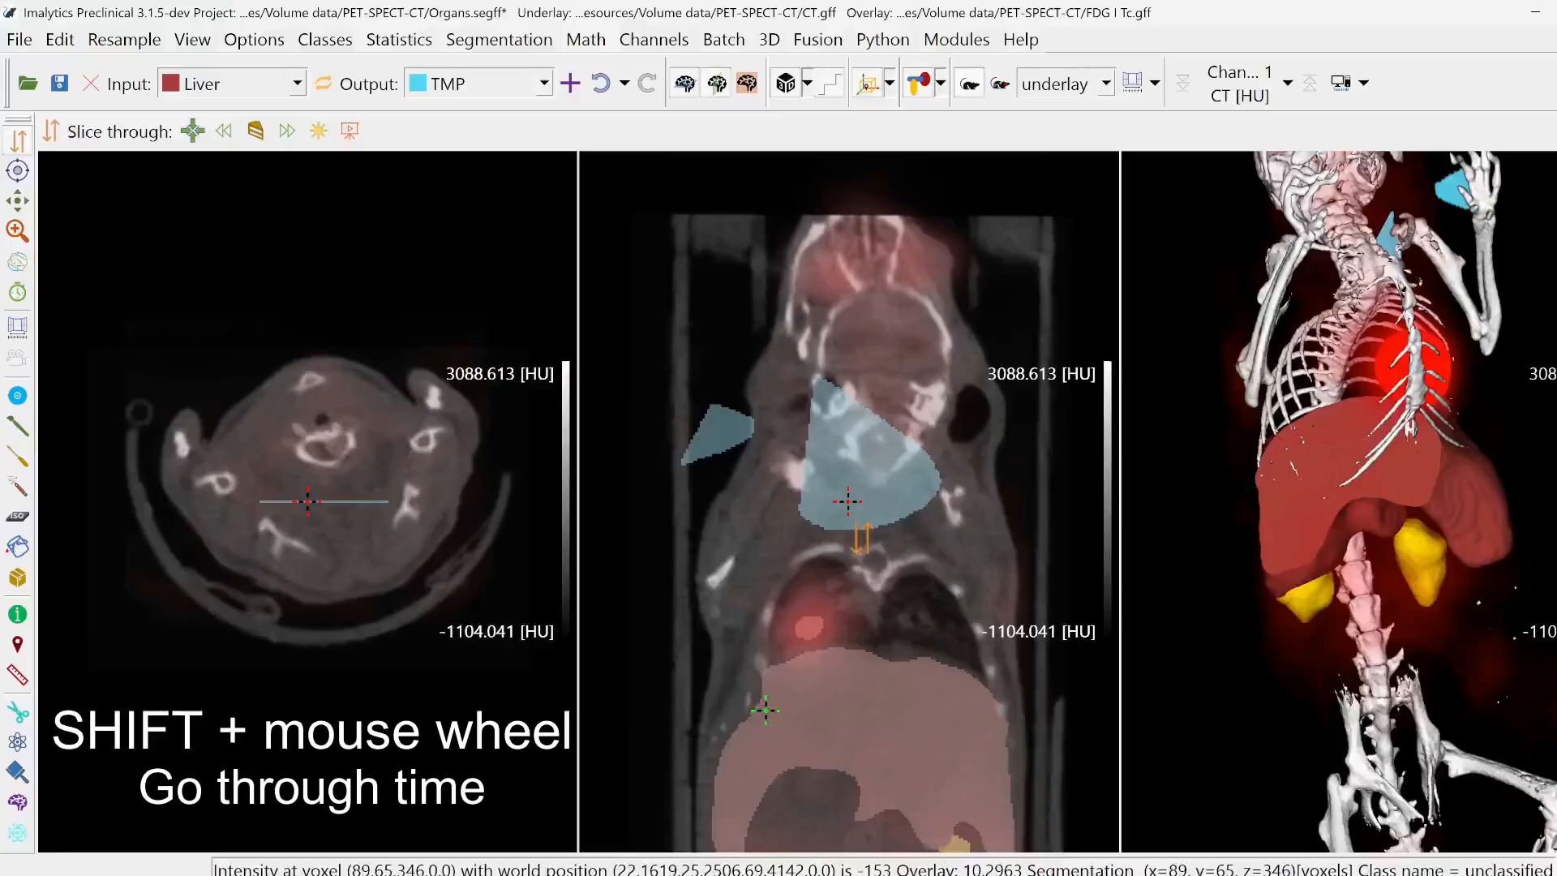
Load the PET-CT dynamic example data set and discard the unsaved segmentation changes.
left_click(1364, 83)
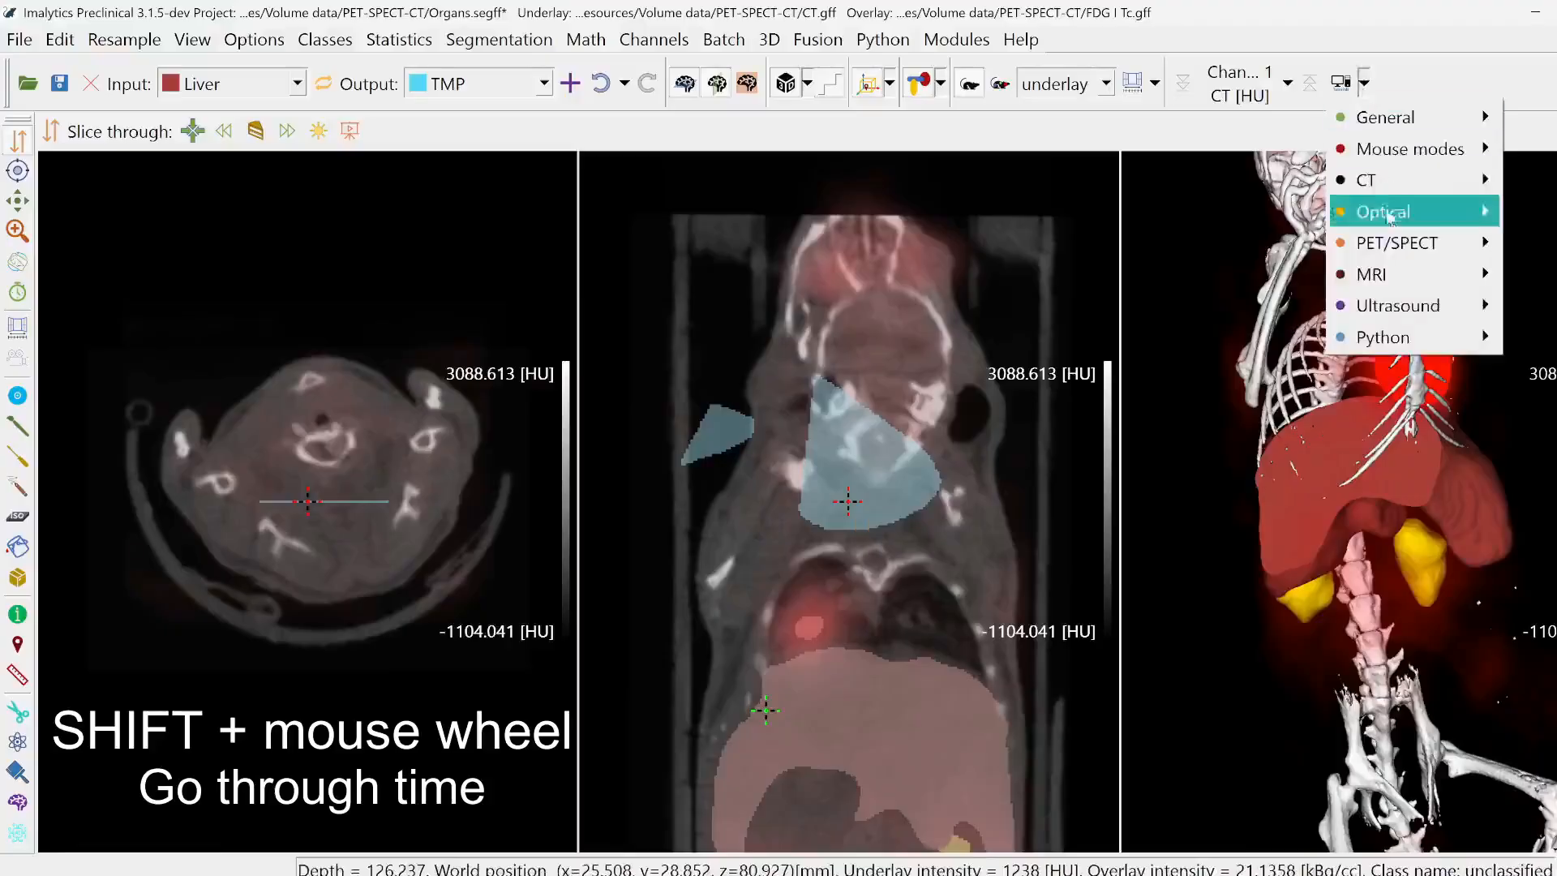
mouse_move(1393, 243)
mouse_move(1265, 274)
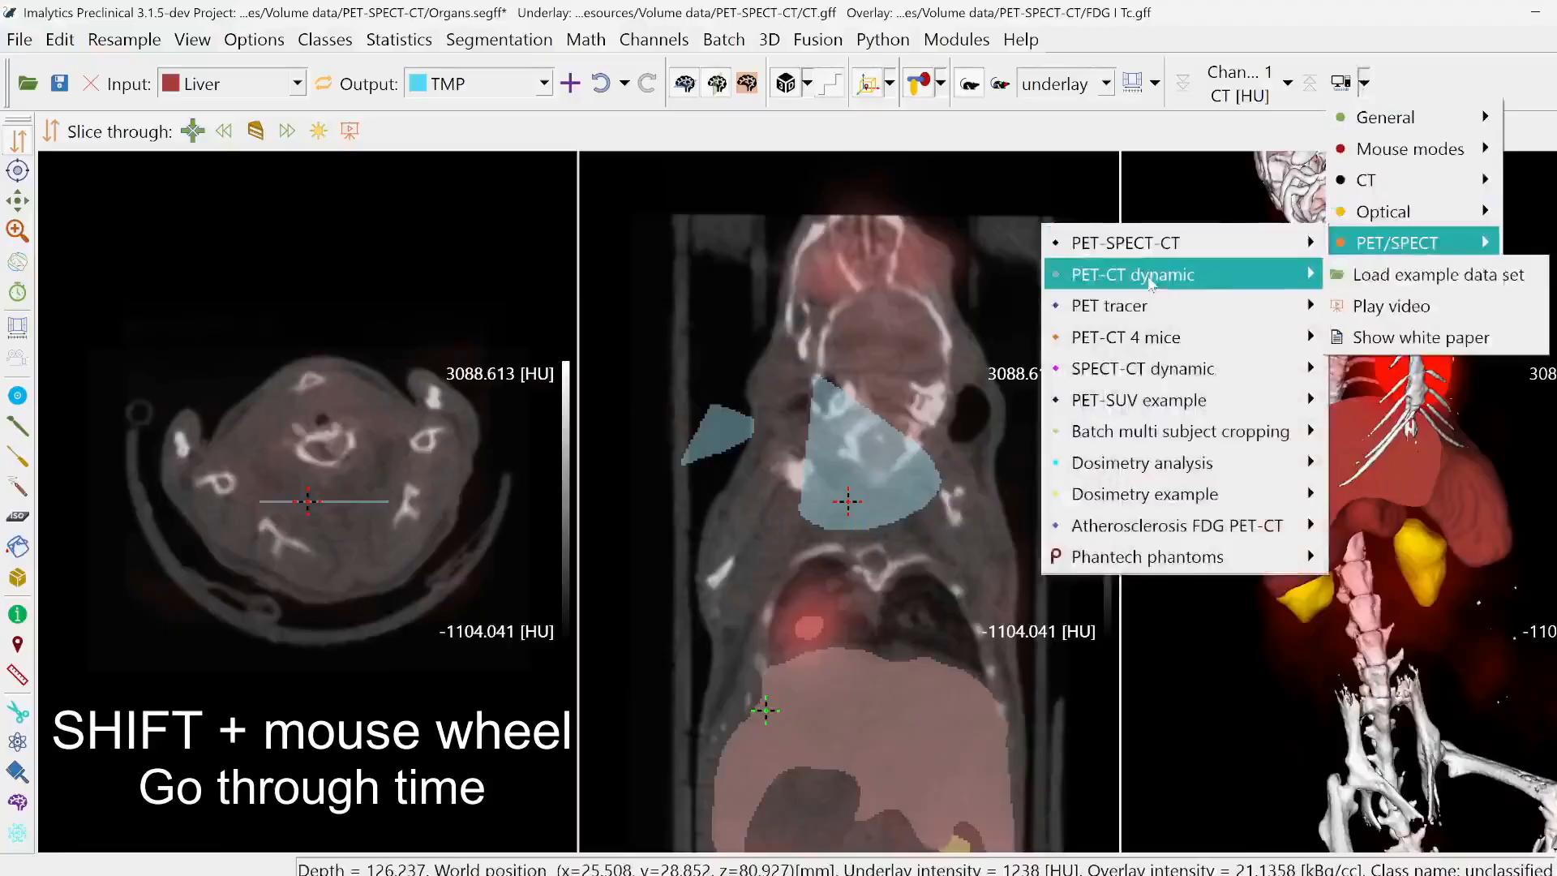
left_click(1389, 274)
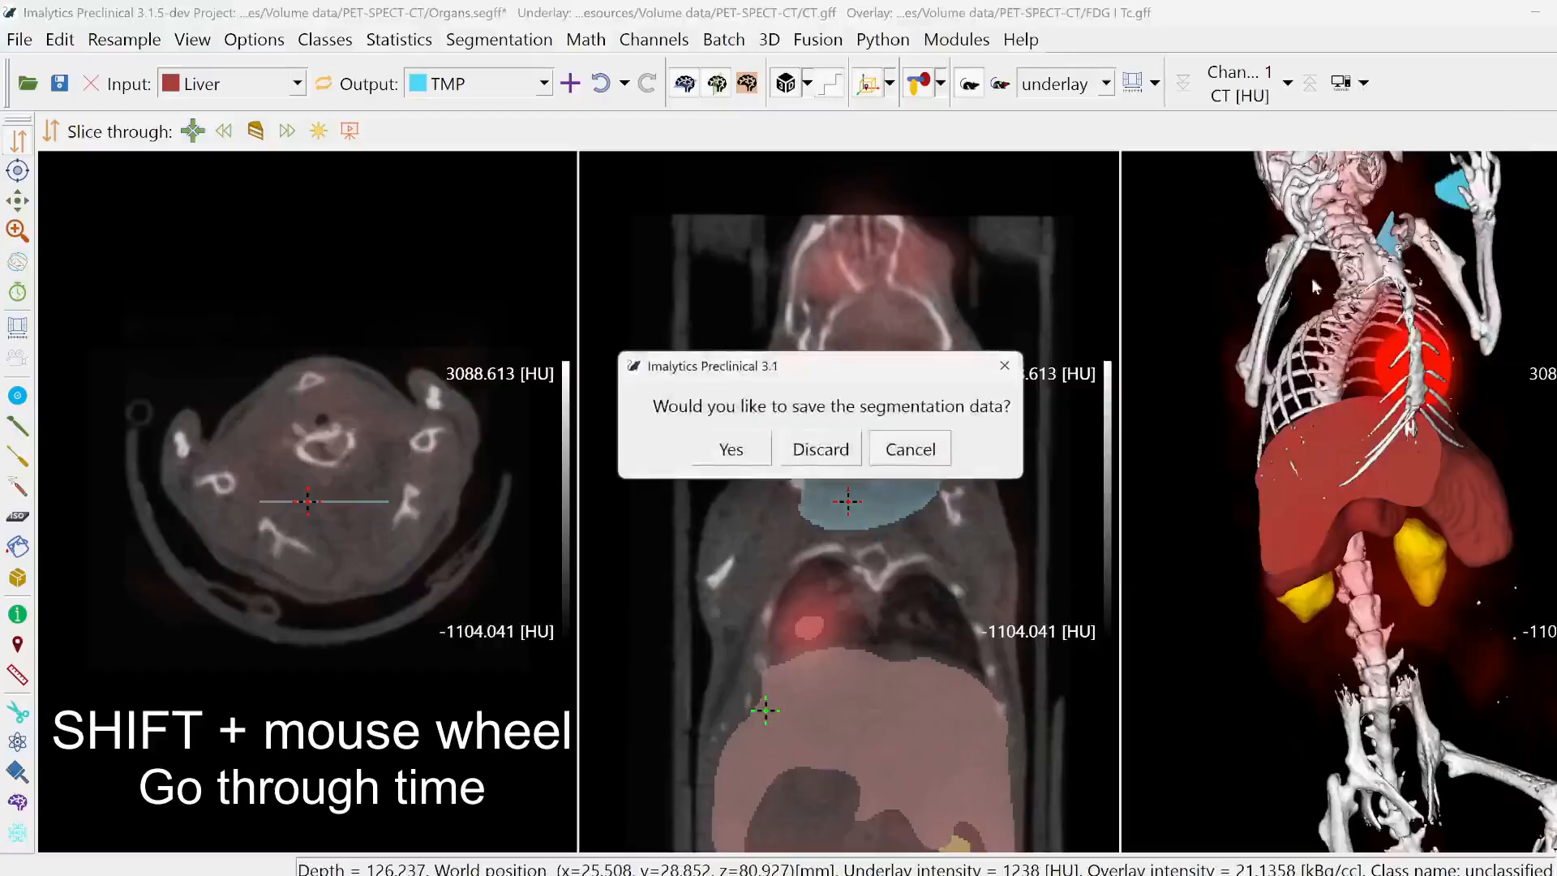
left_click(837, 459)
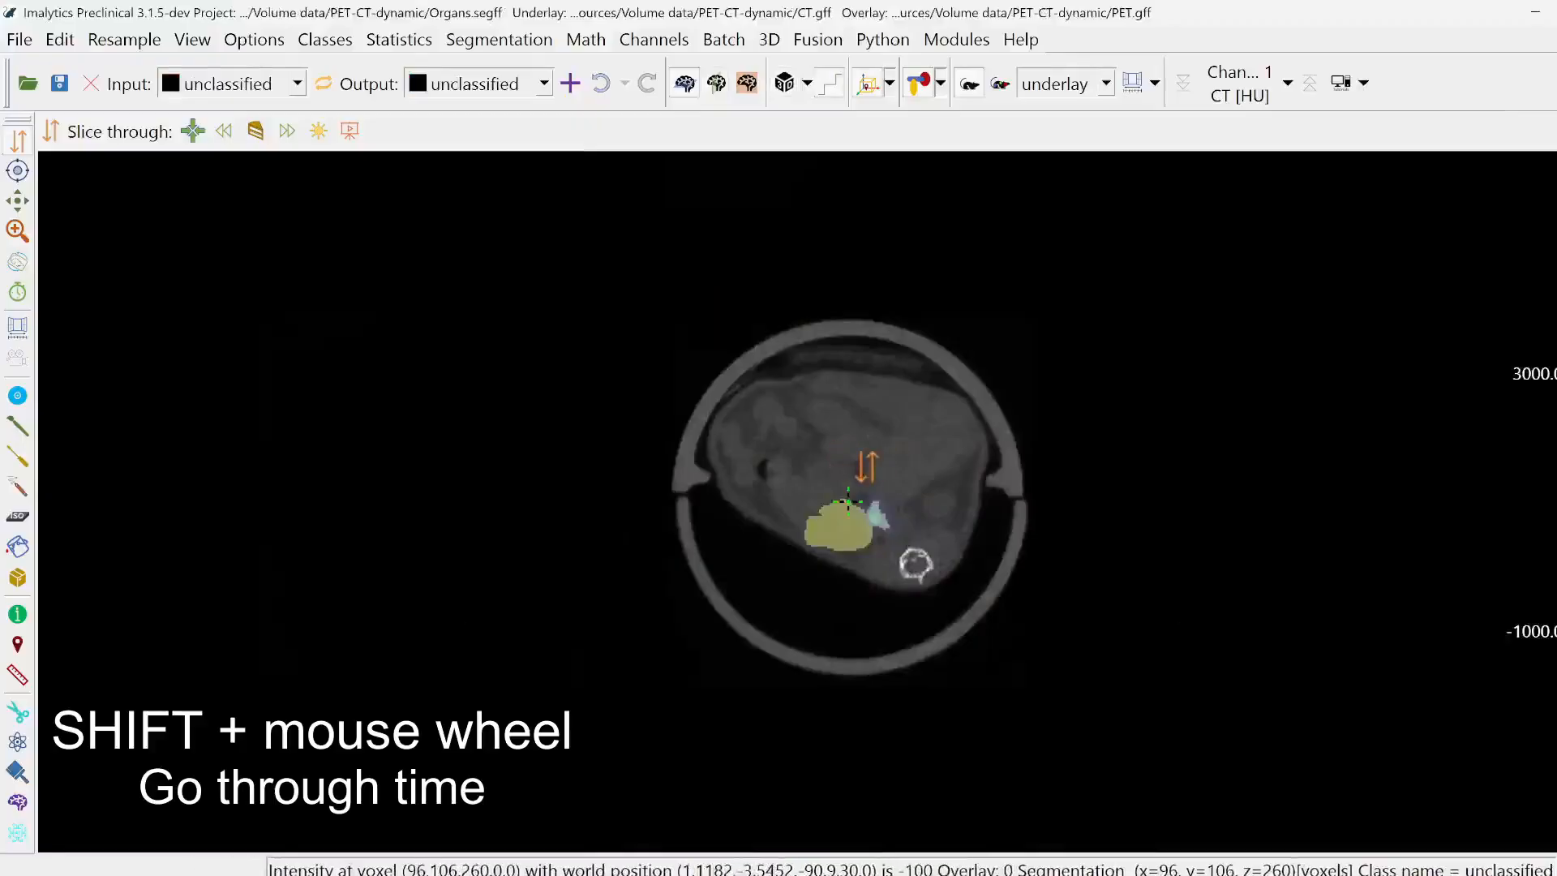
Try to step through time on the CT underlay, and change the selected layer to overlay.
scroll(867, 467, "down", 1, "shift")
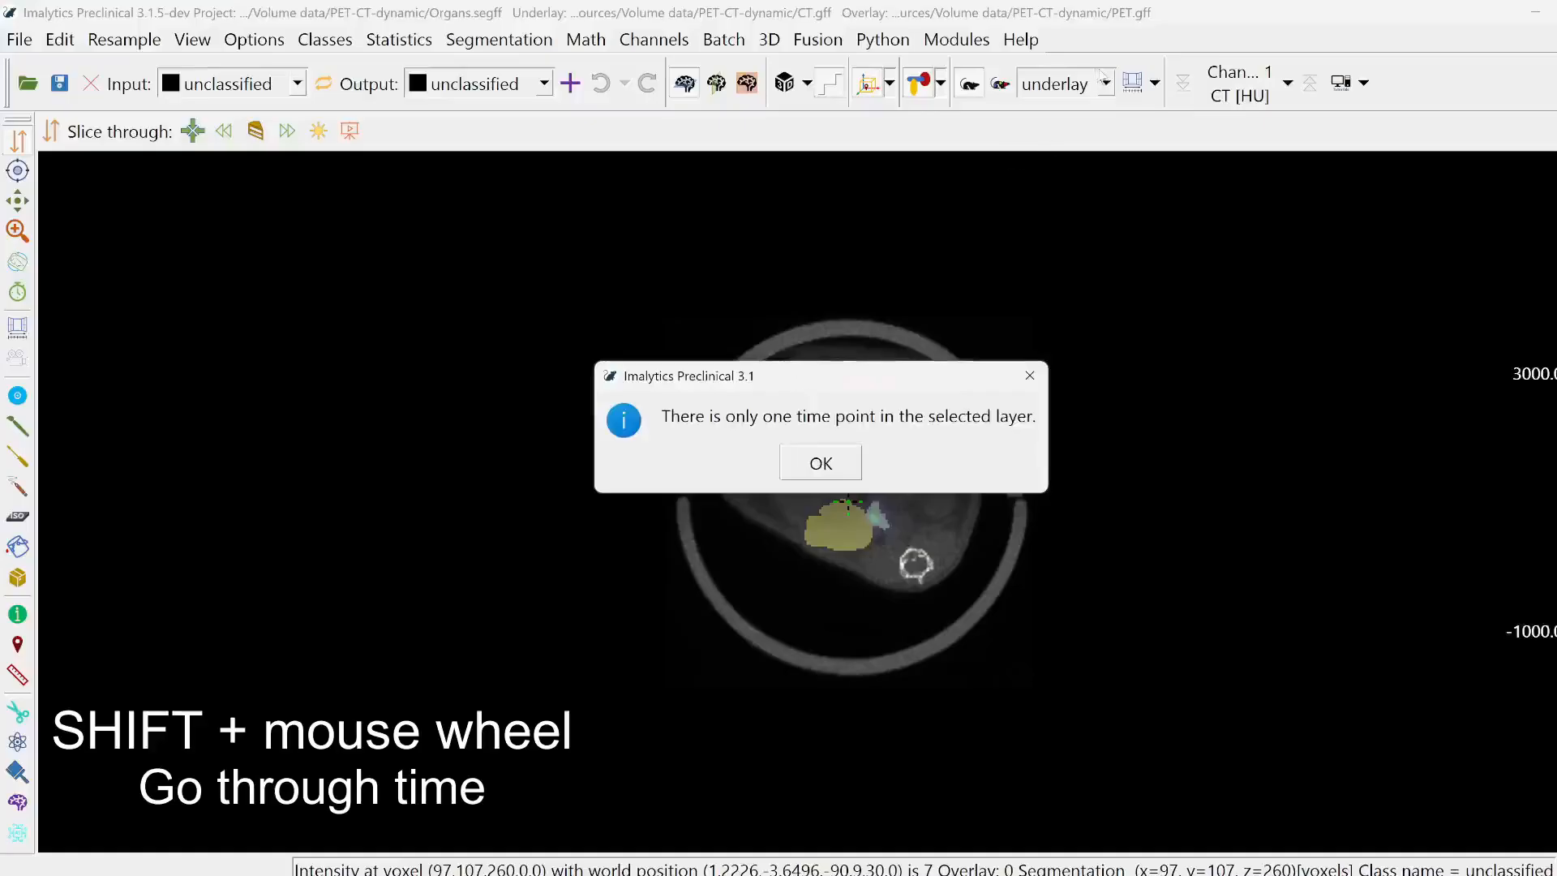
left_click(821, 463)
left_click(1059, 84)
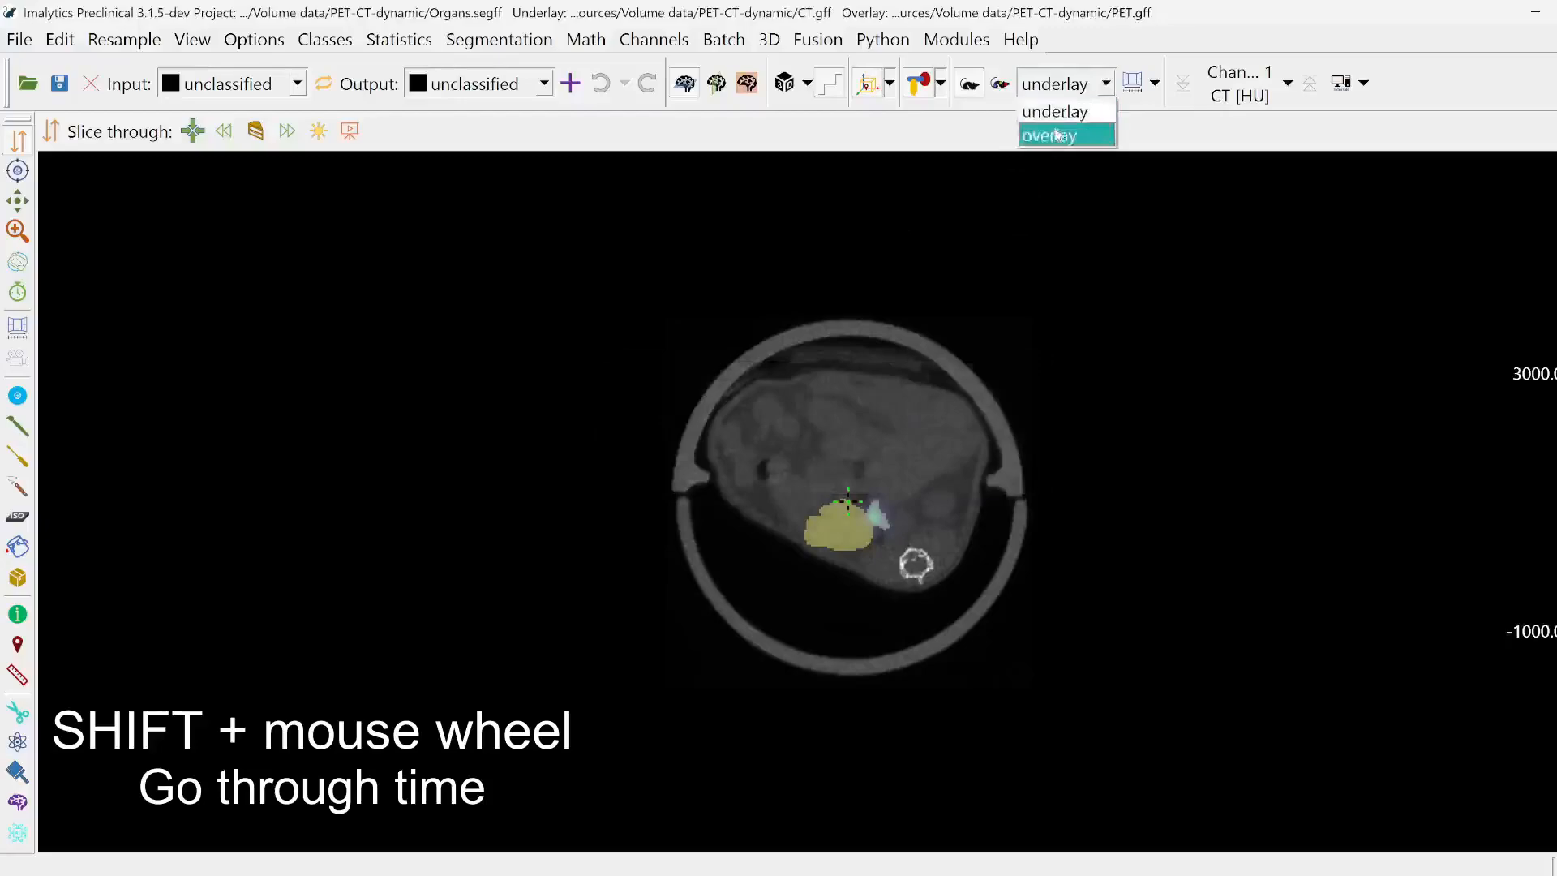
left_click(1054, 134)
Show the 3D rendering beside the axial slice and step back and forth through the time points of the PET overlay.
left_click(785, 82)
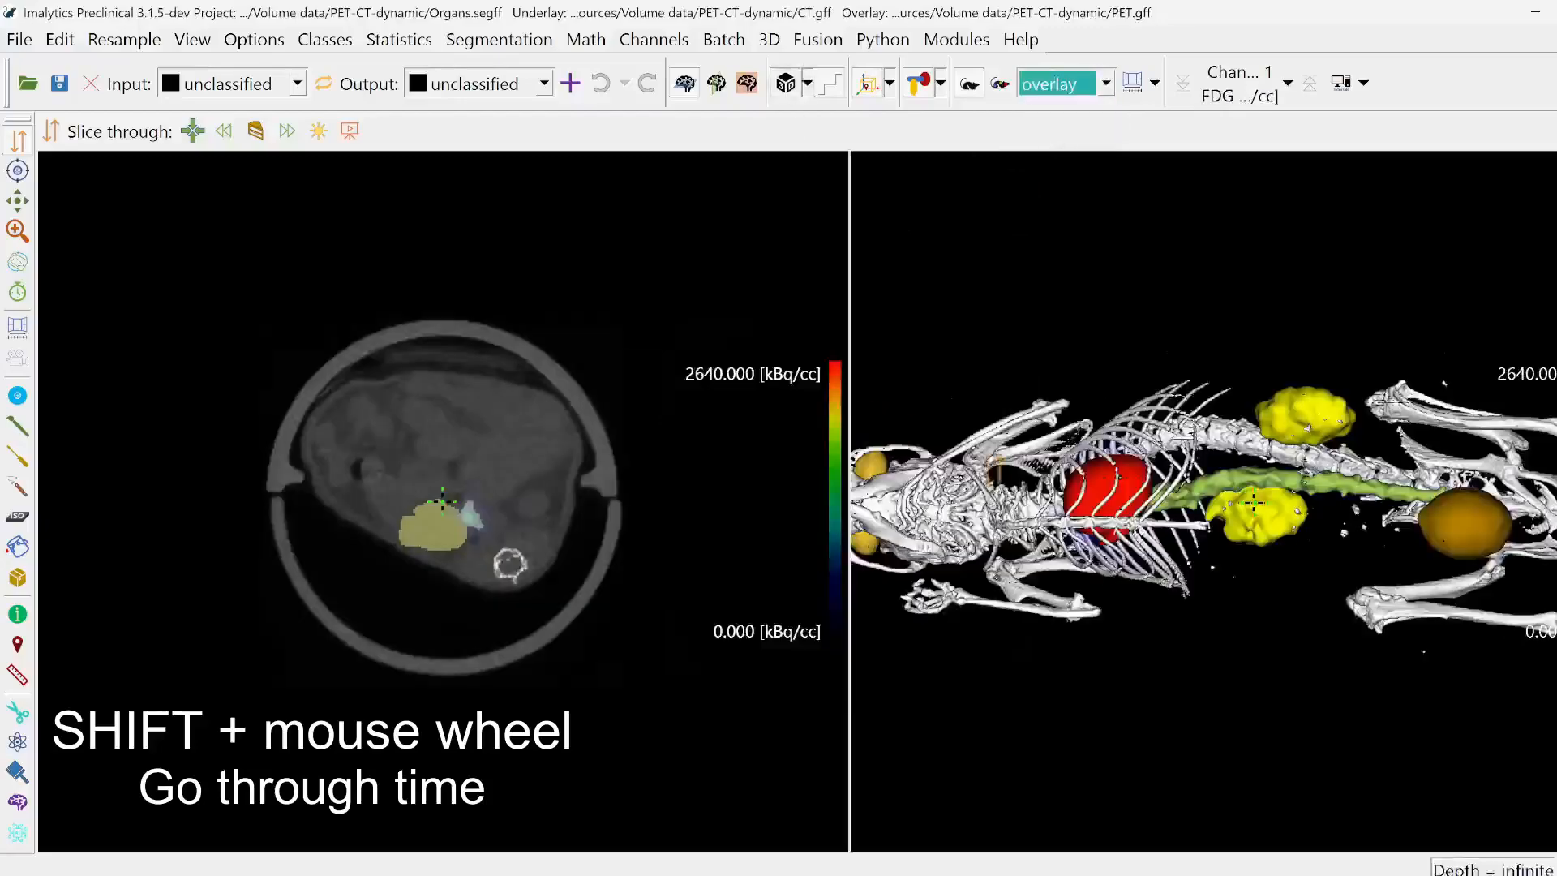
scroll(515, 469, "up", 3, "shift")
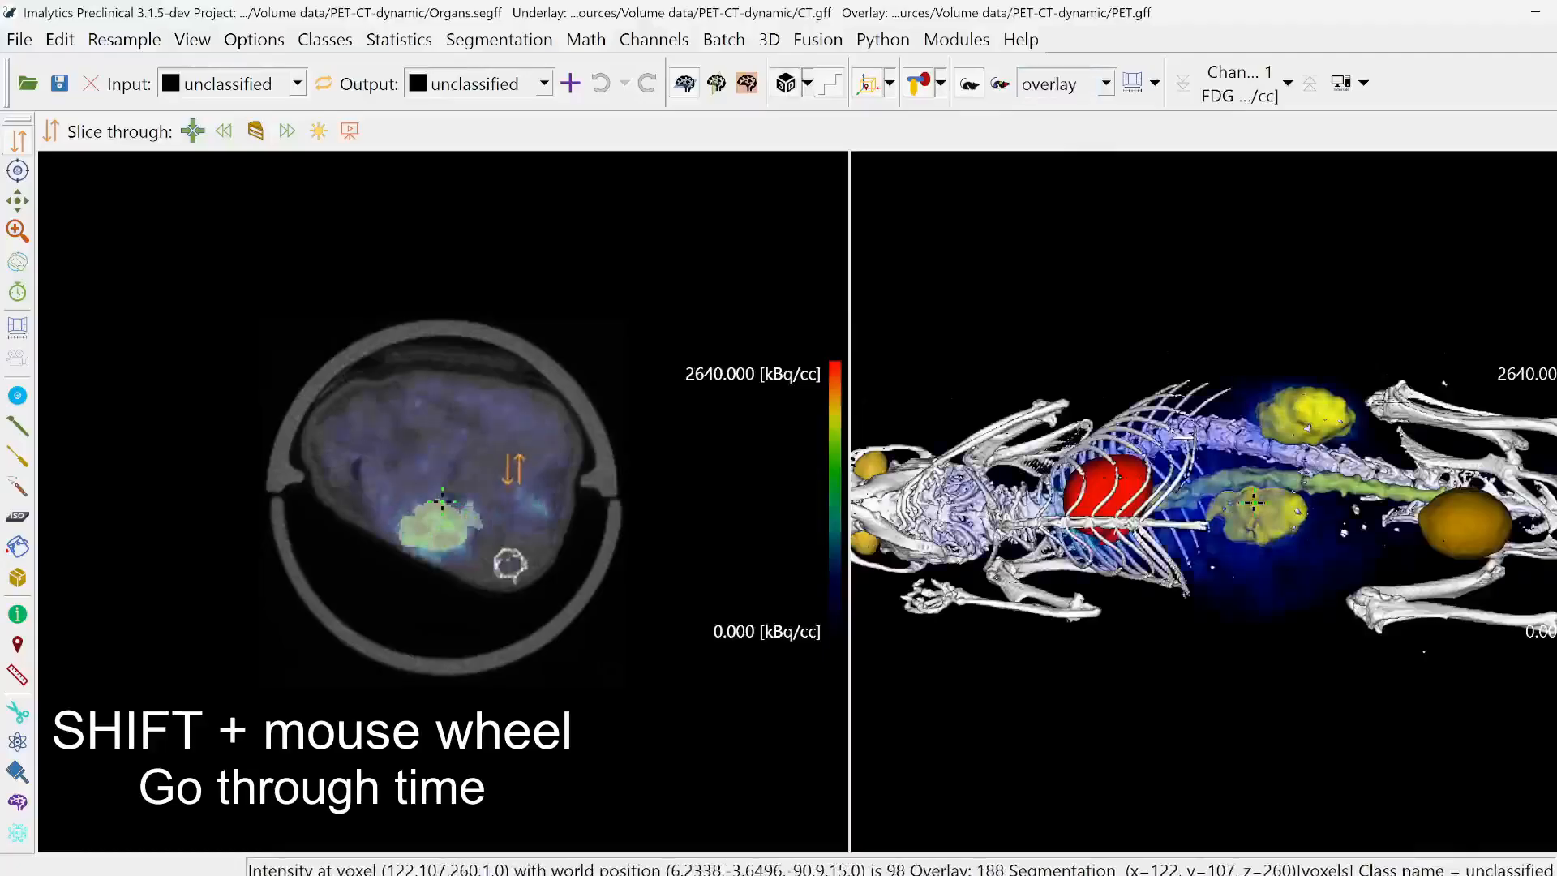
scroll(514, 469, "down", 2, "shift")
scroll(514, 469, "up", 1, "shift")
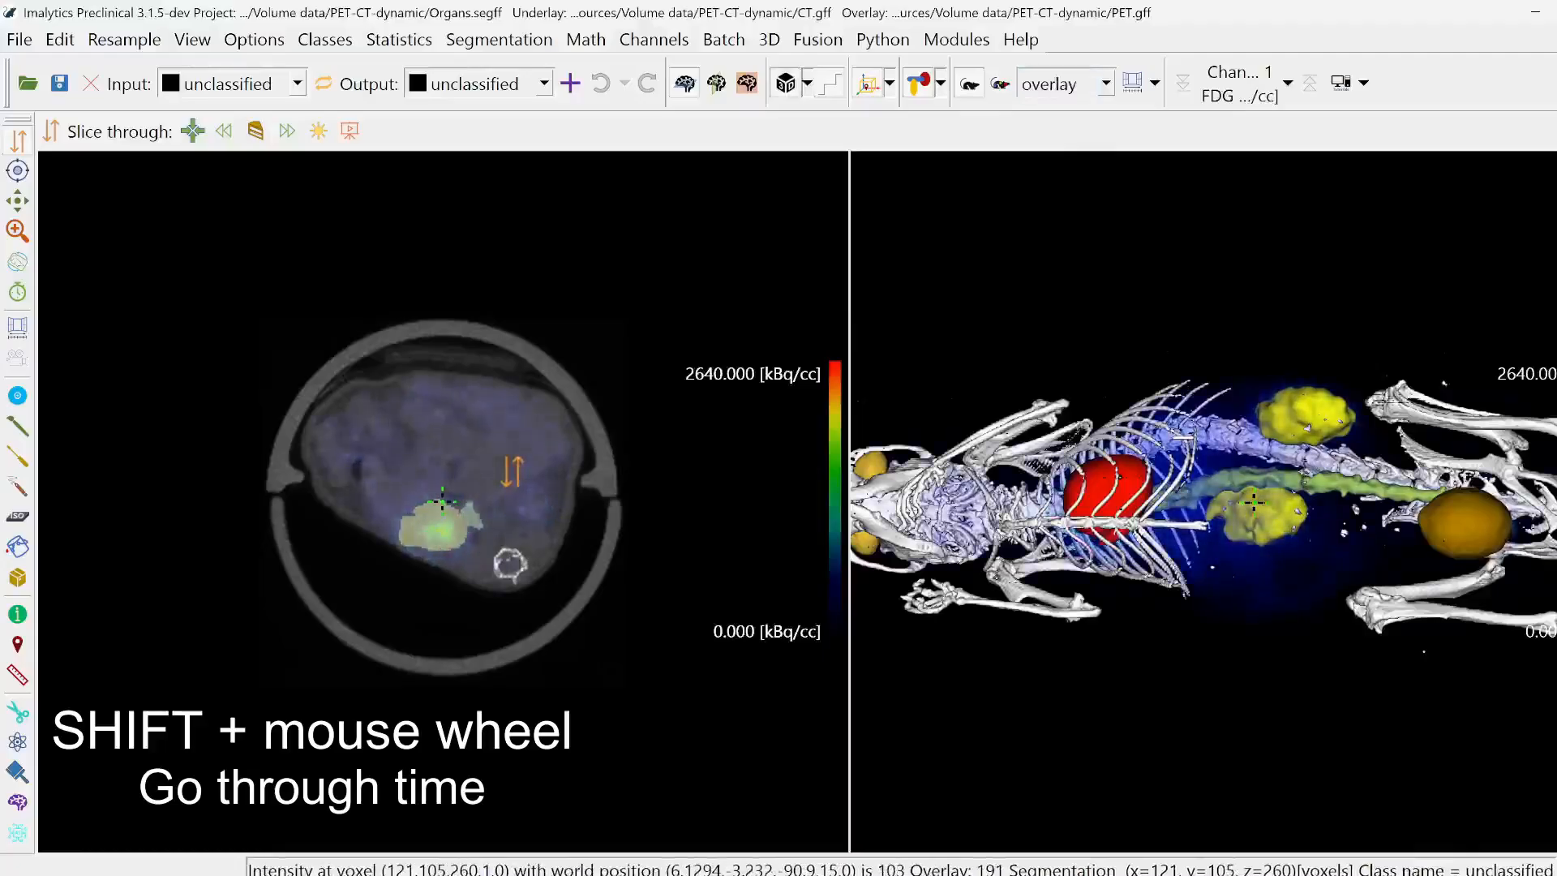
scroll(512, 471, "up", 7, "shift")
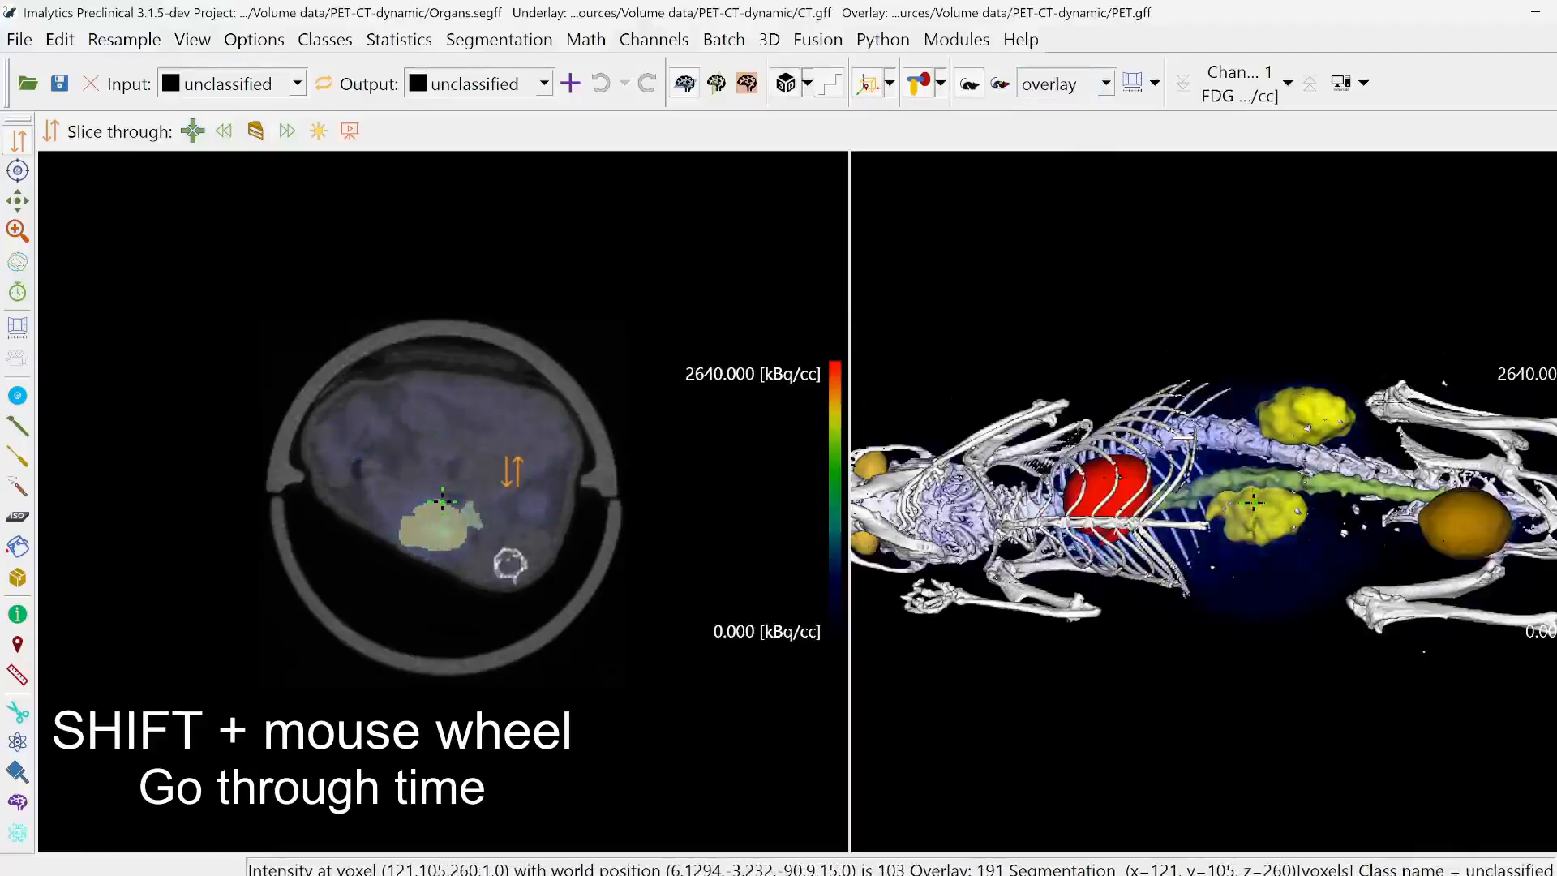
scroll(512, 472, "up", 3, "shift")
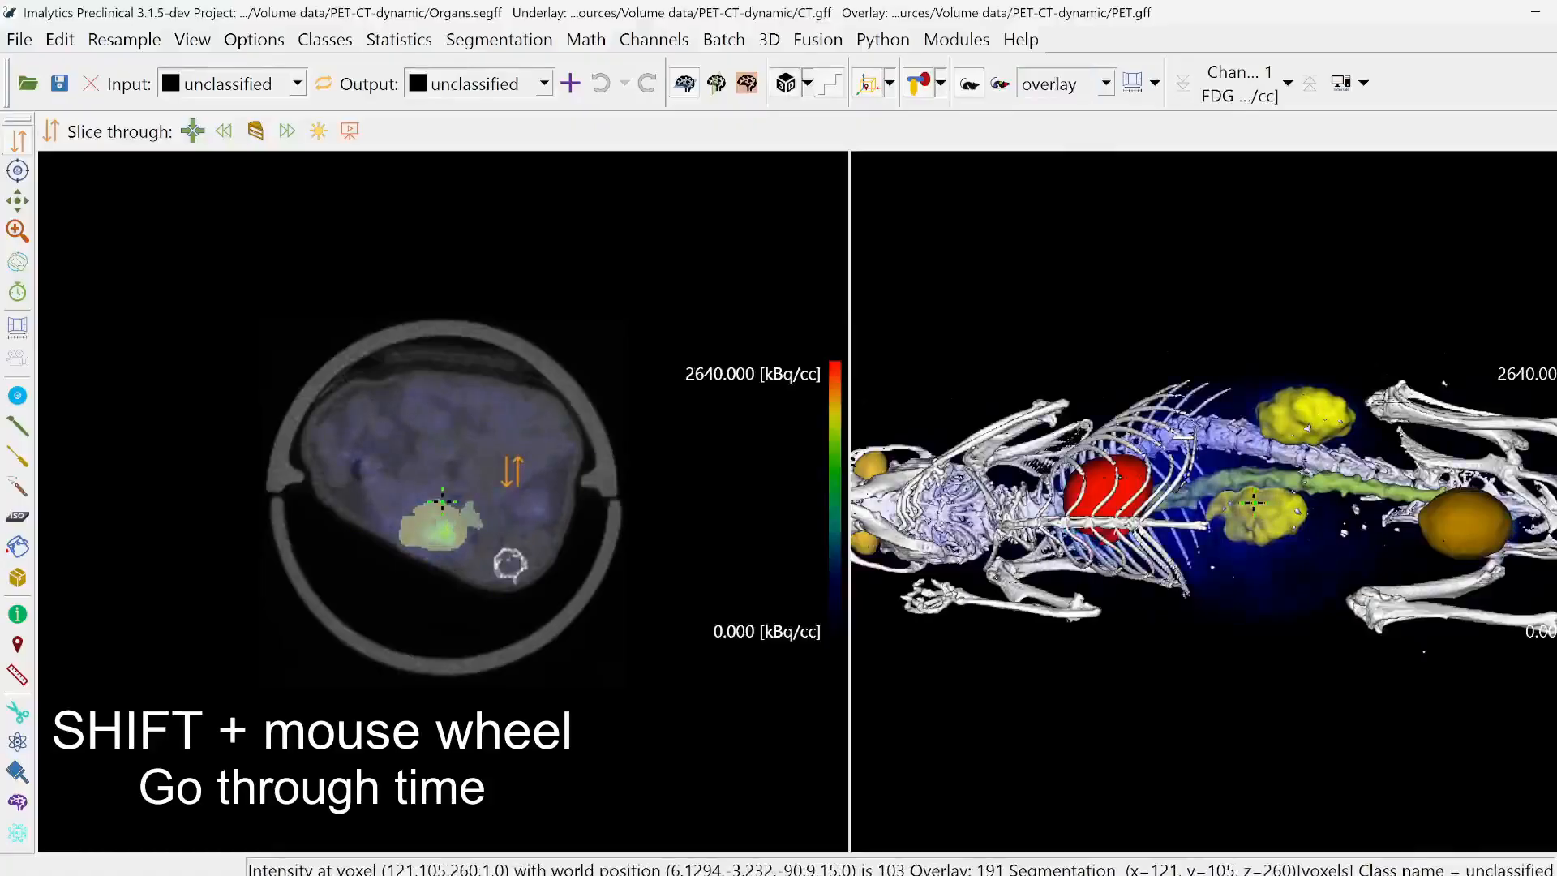
scroll(511, 471, "up", 1, "shift")
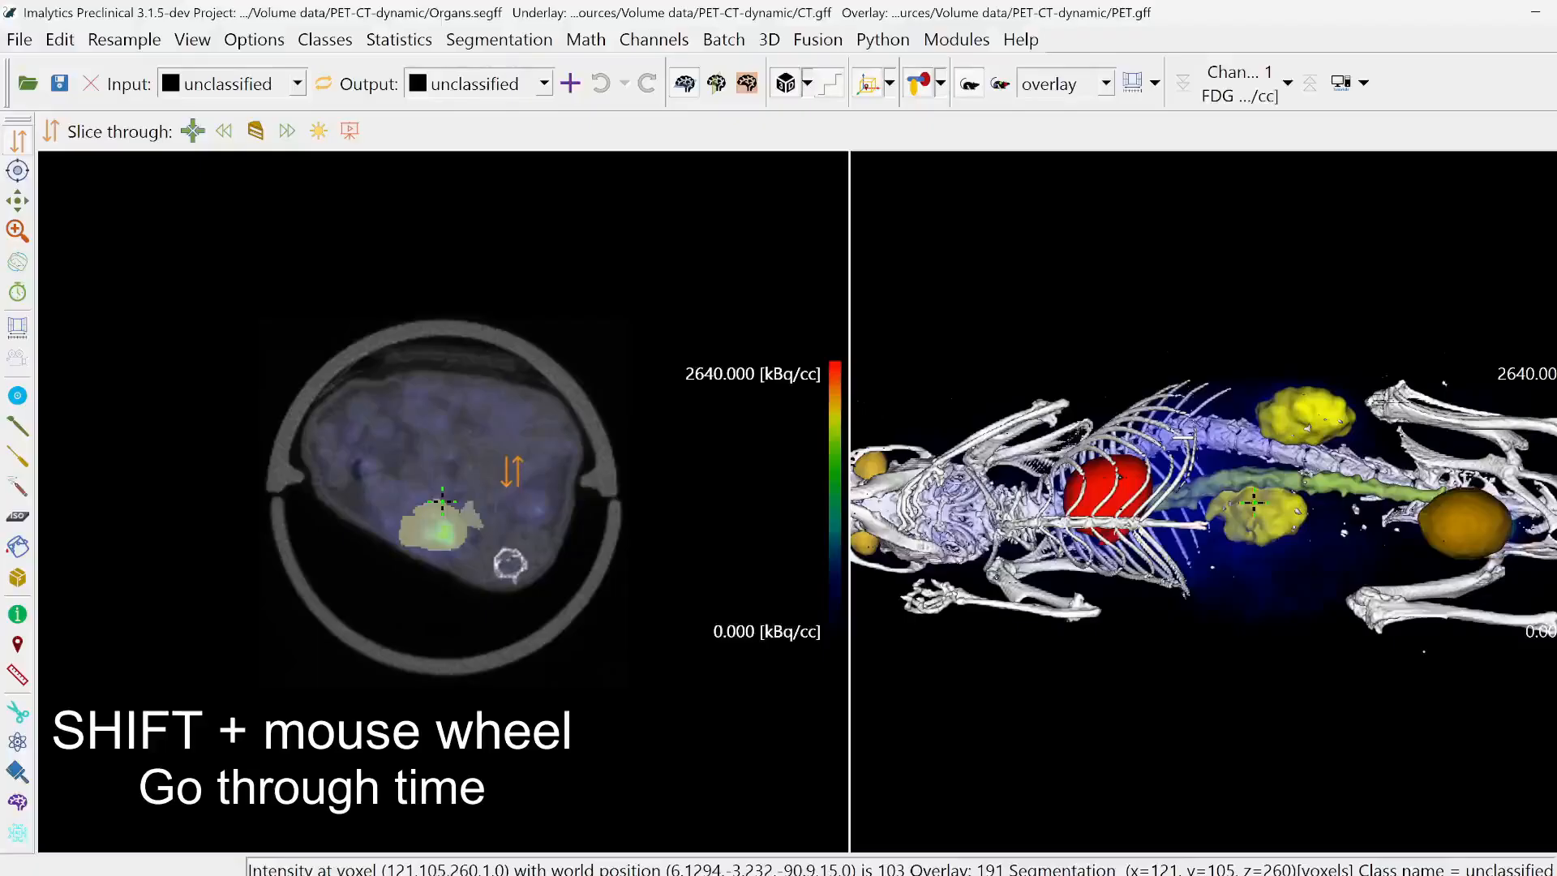